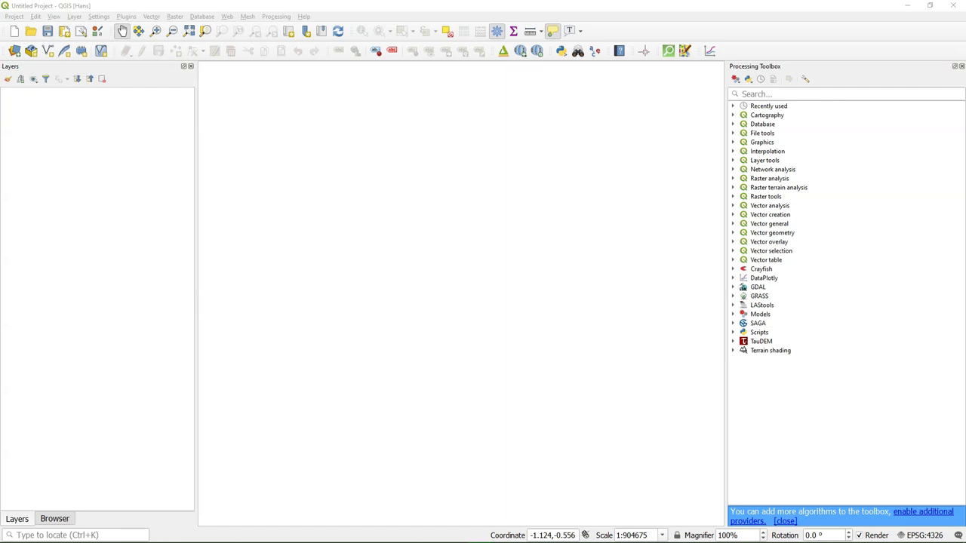
# Find 'pdok' in the plugin manager and enable the PDOK services plugin.
pyautogui.click(127, 17)
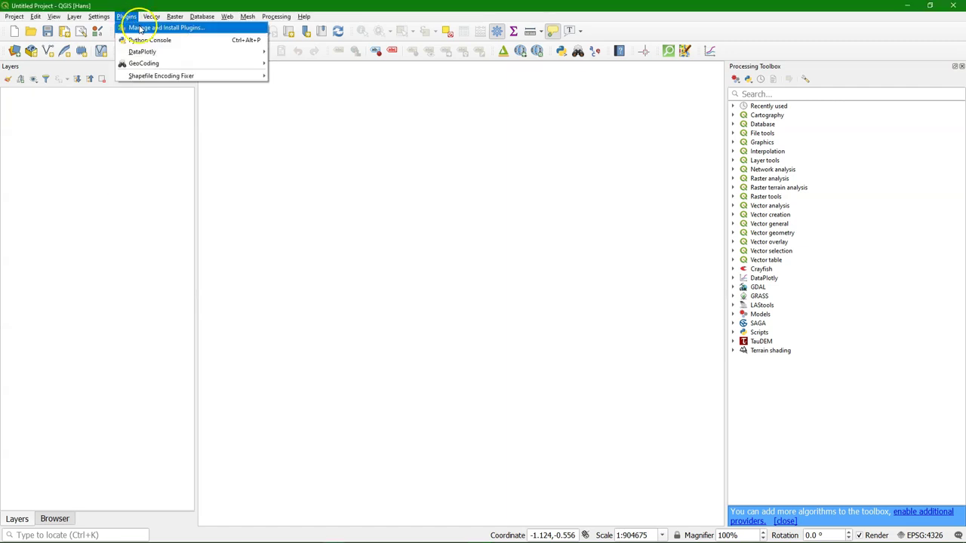
pyautogui.click(138, 28)
pyautogui.click(225, 98)
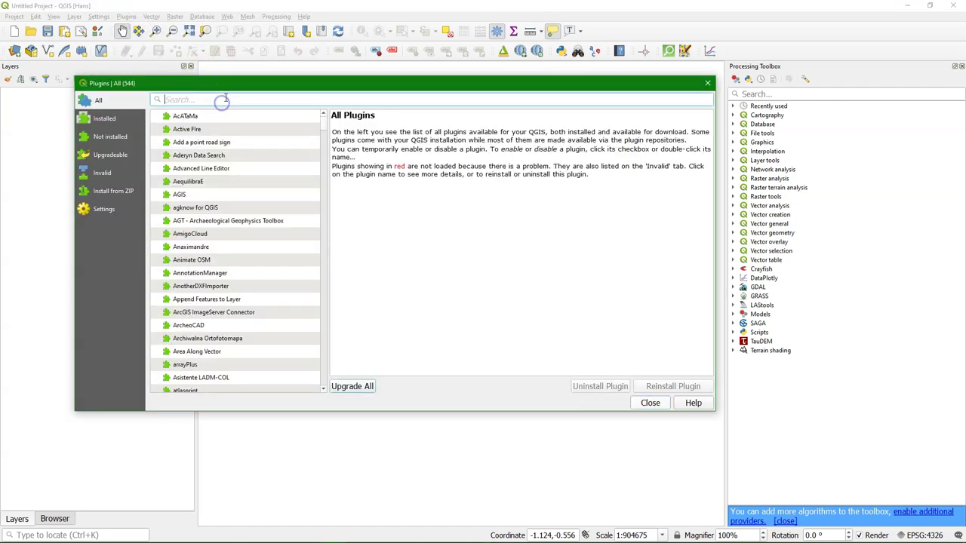
pyautogui.write('pdok')
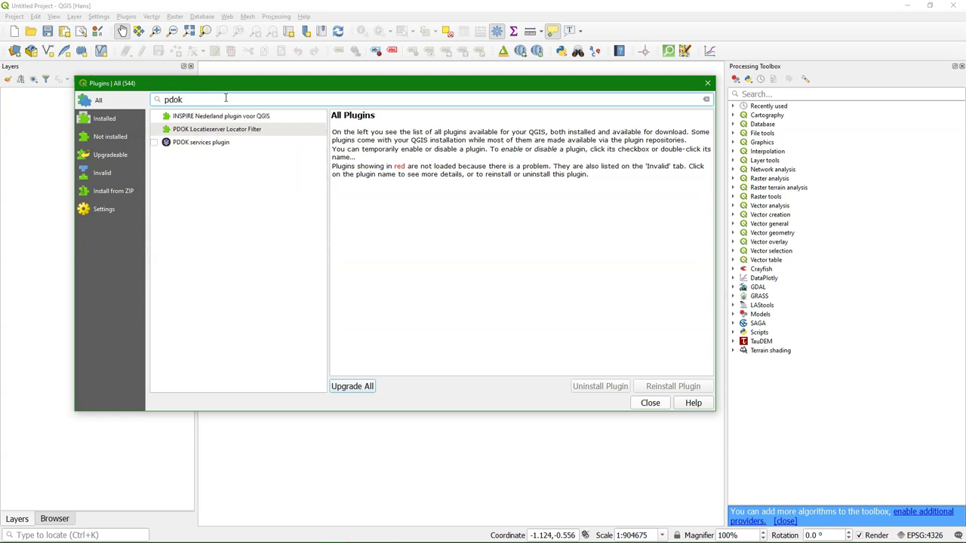
pyautogui.click(205, 143)
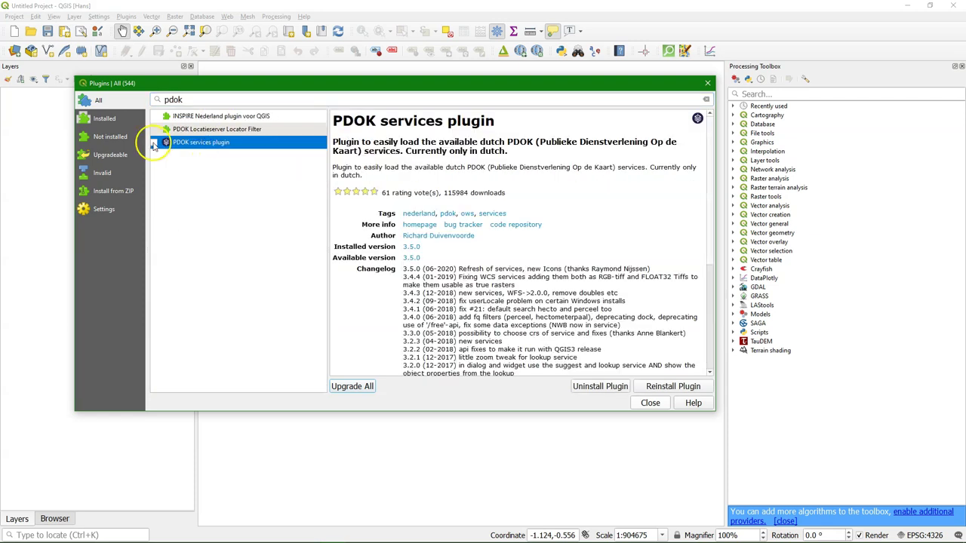
pyautogui.click(154, 143)
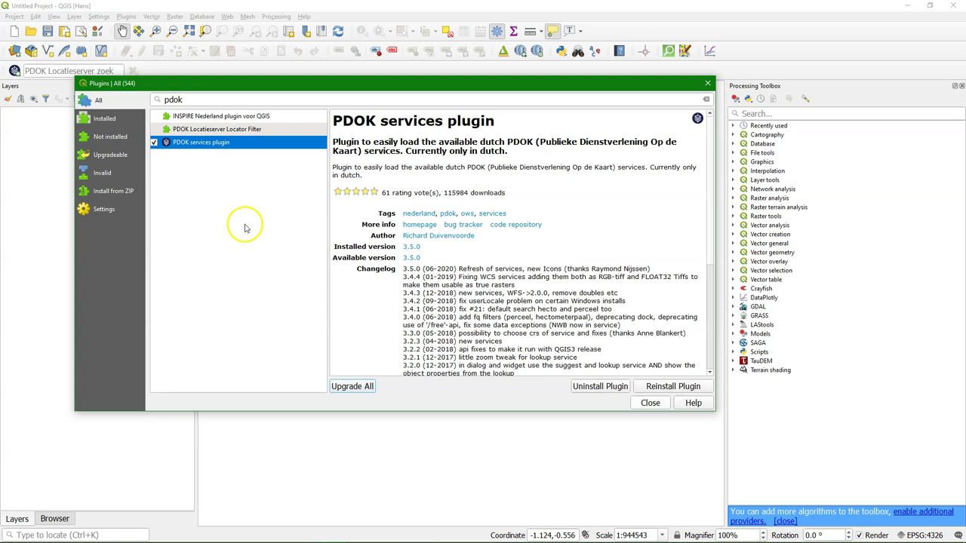
pyautogui.click(650, 403)
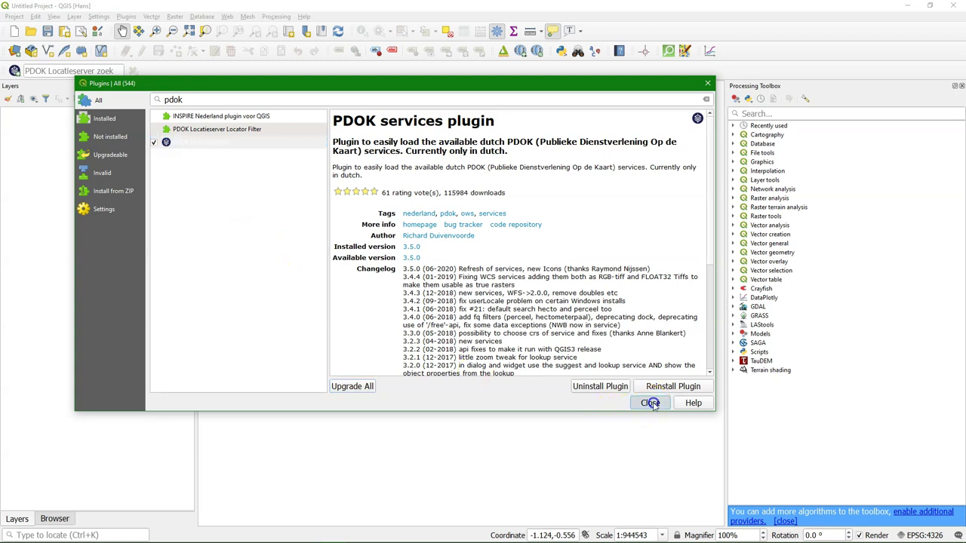
# Load the PDOK Luchtfoto Actueel Ortho 25cm RGB layer, accepting the suggested transformation.
pyautogui.click(14, 71)
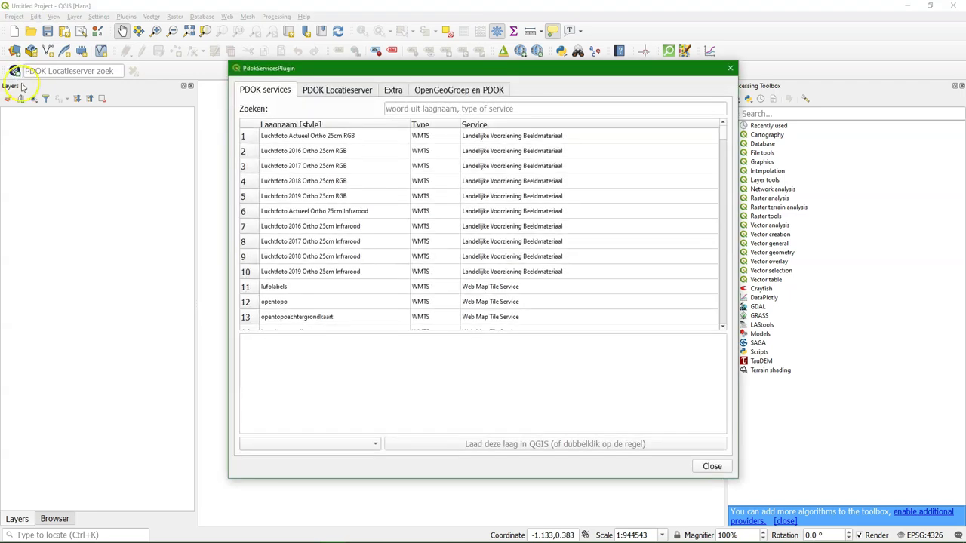
pyautogui.click(318, 137)
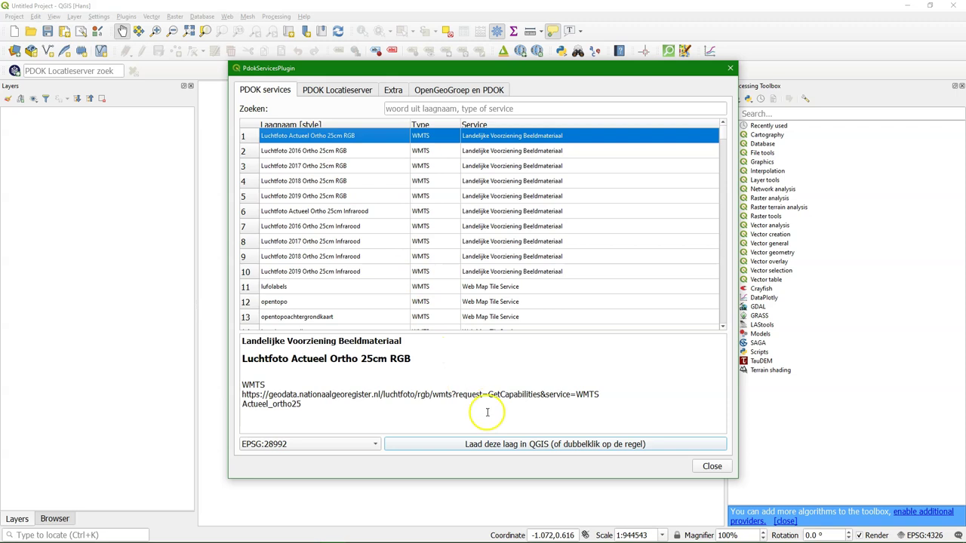
pyautogui.click(476, 443)
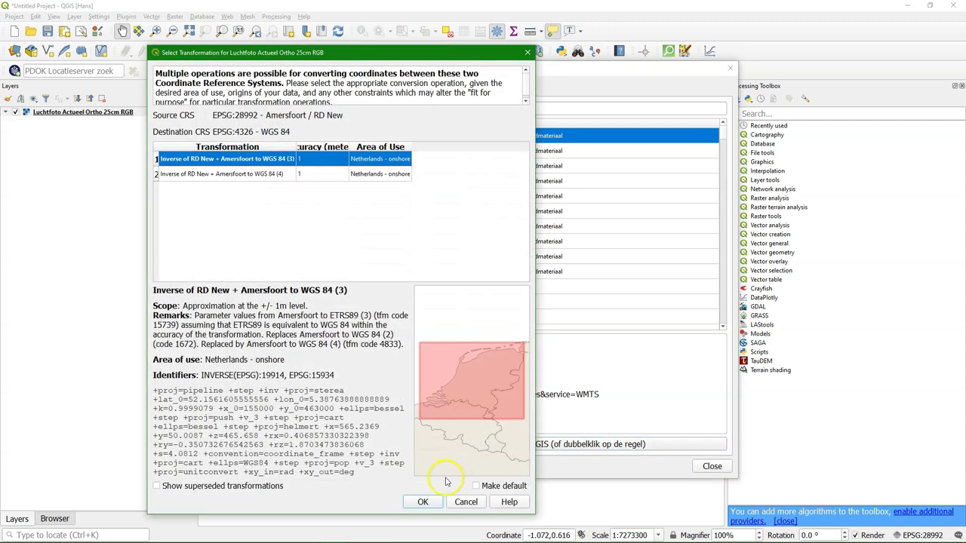
pyautogui.click(428, 503)
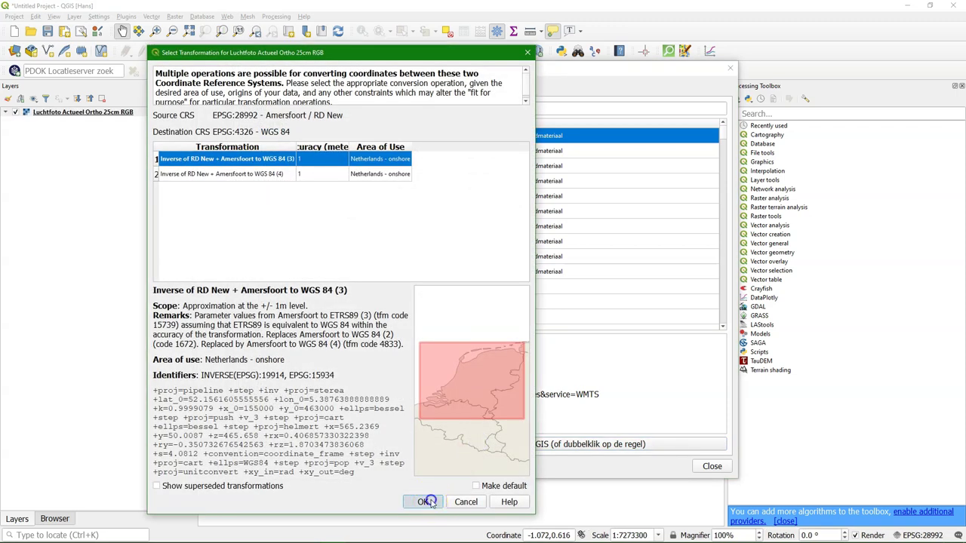
pyautogui.click(712, 466)
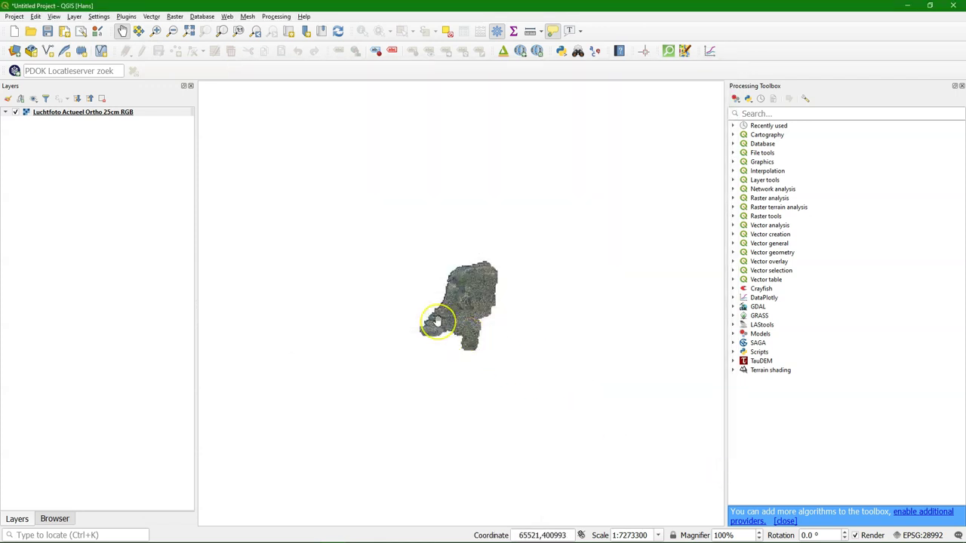
# Search the PDOK Locatieserver for 'Rotterdam'.
pyautogui.click(80, 72)
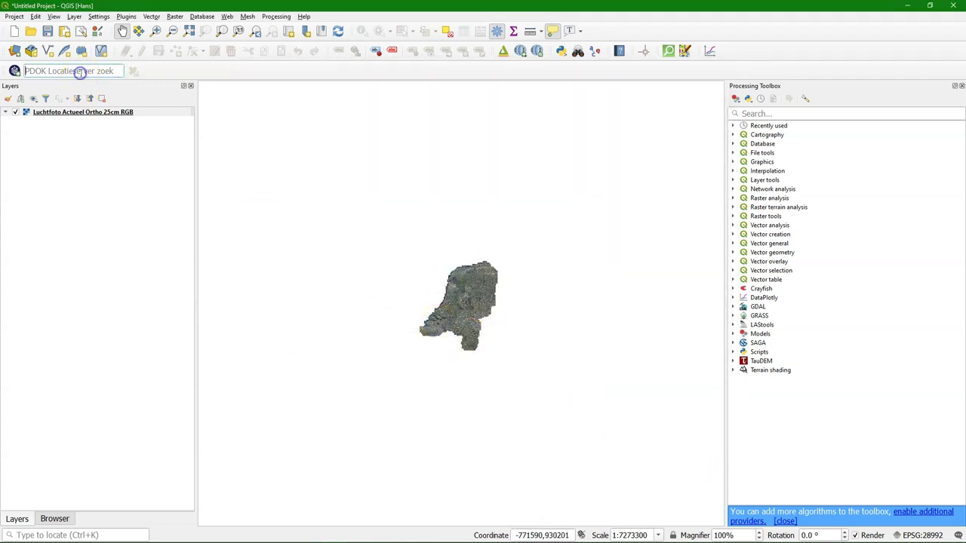
pyautogui.write('Rotterda')
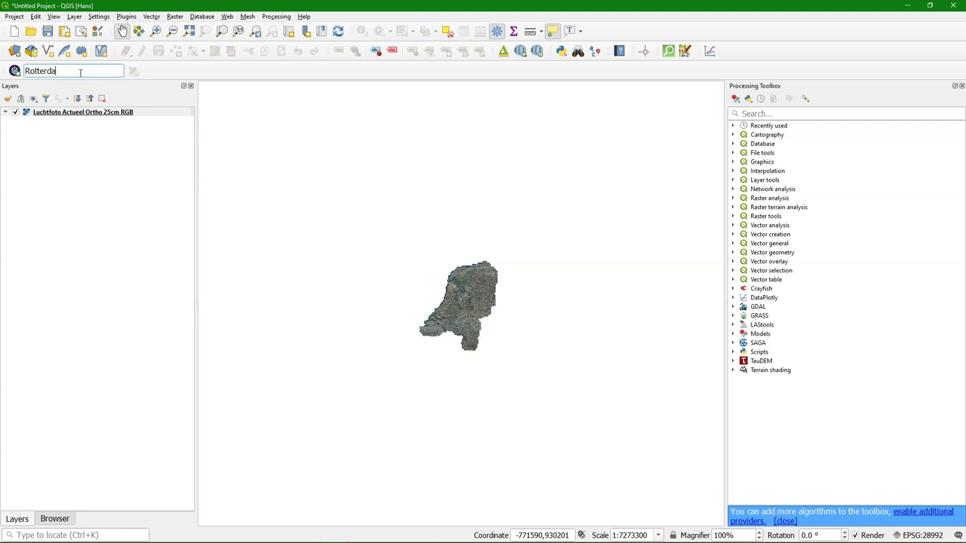
pyautogui.write('m')
pyautogui.press('Return')
# Zoom and pan to centre the Maas river bend at about 1:25398.
pyautogui.click(371, 255)
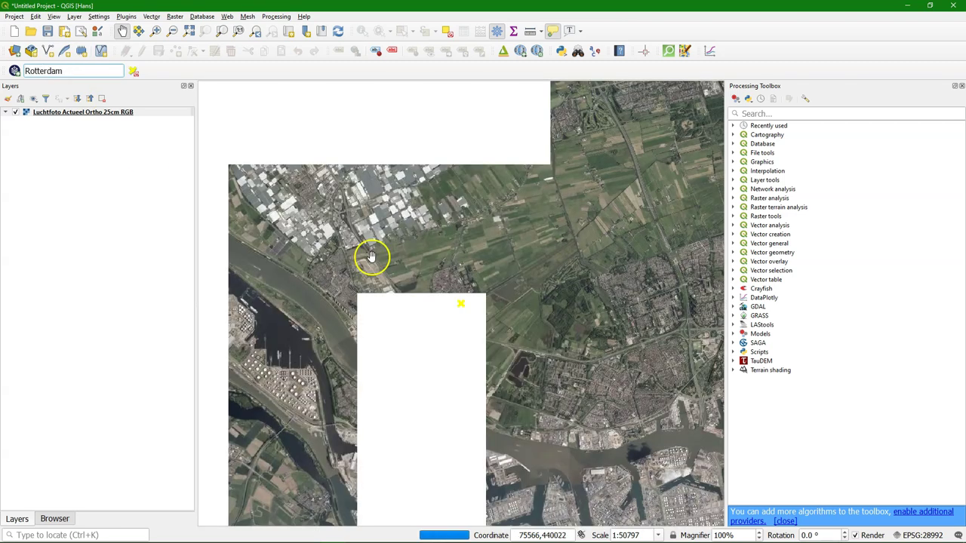
pyautogui.scroll(-1, 378, 252)
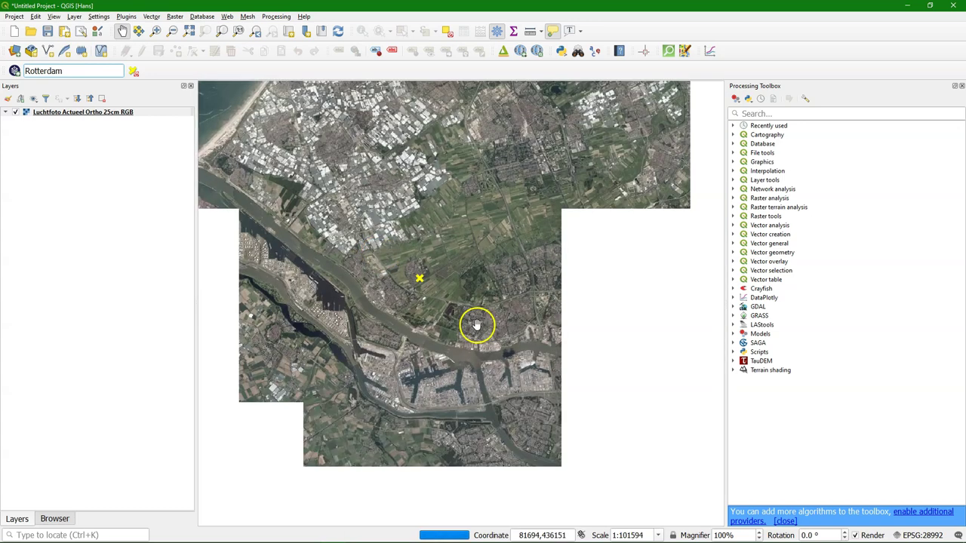
pyautogui.moveTo(526, 312); pyautogui.dragTo(356, 308)
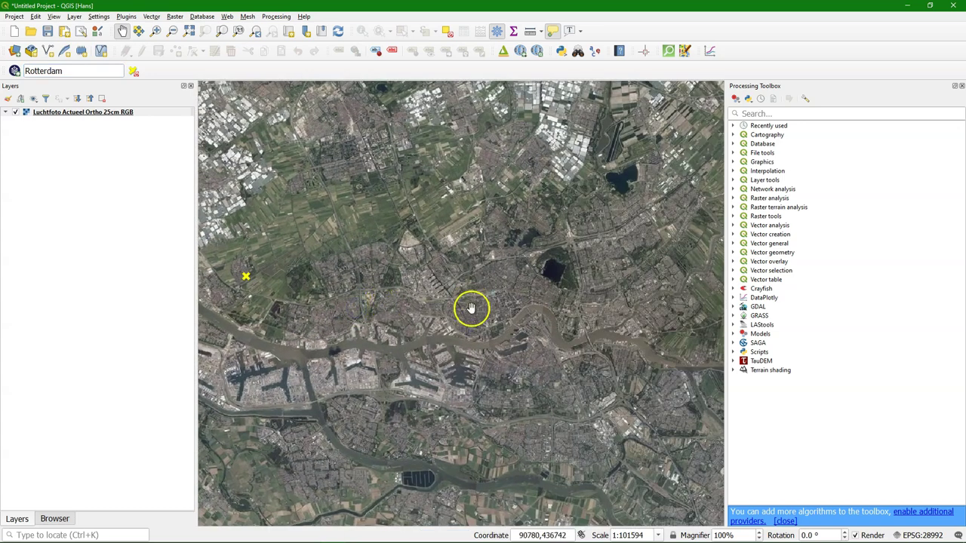
pyautogui.scroll(1, 498, 317)
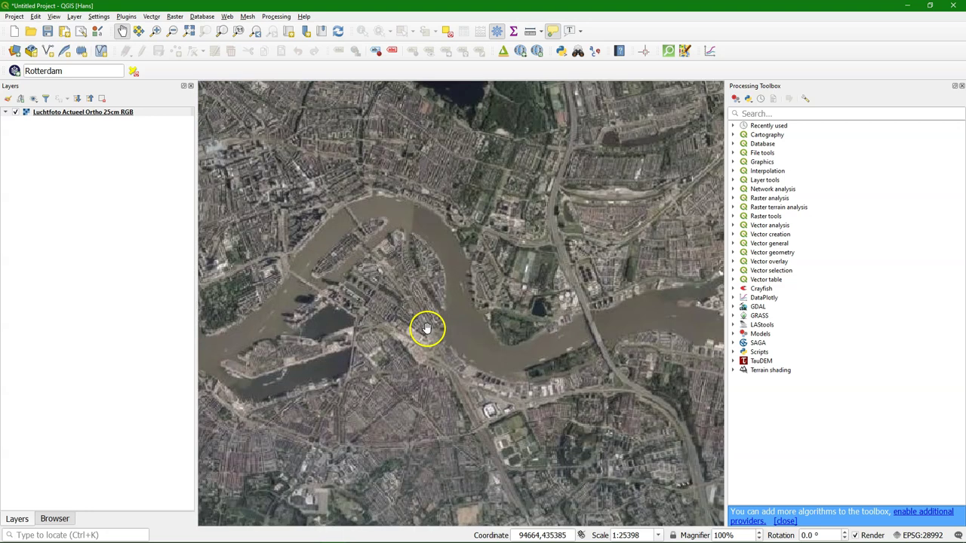
pyautogui.scroll(1, 427, 328)
pyautogui.moveTo(358, 287); pyautogui.dragTo(449, 309)
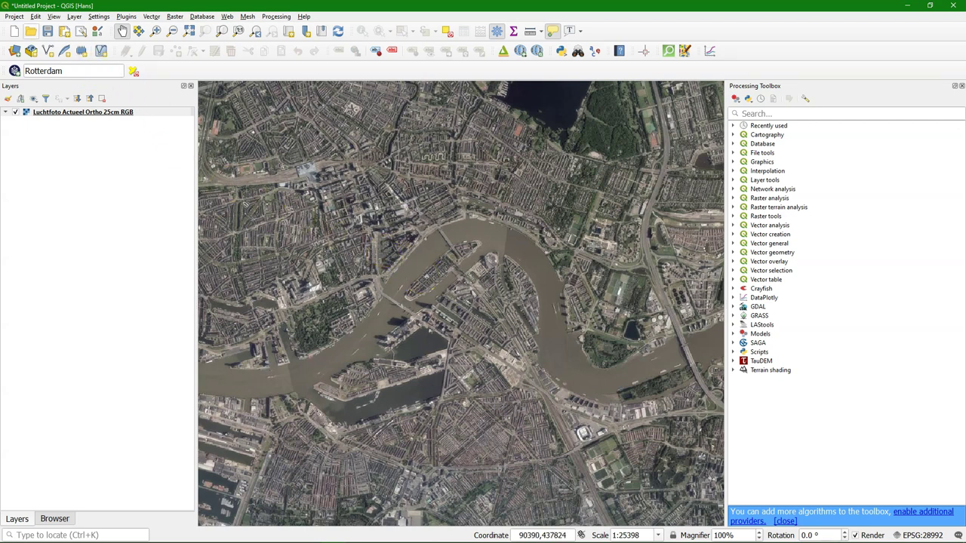
# Save the map canvas extent as an image at 600 dpi to Z:\lasrgb\ortho.tif.
pyautogui.click(13, 17)
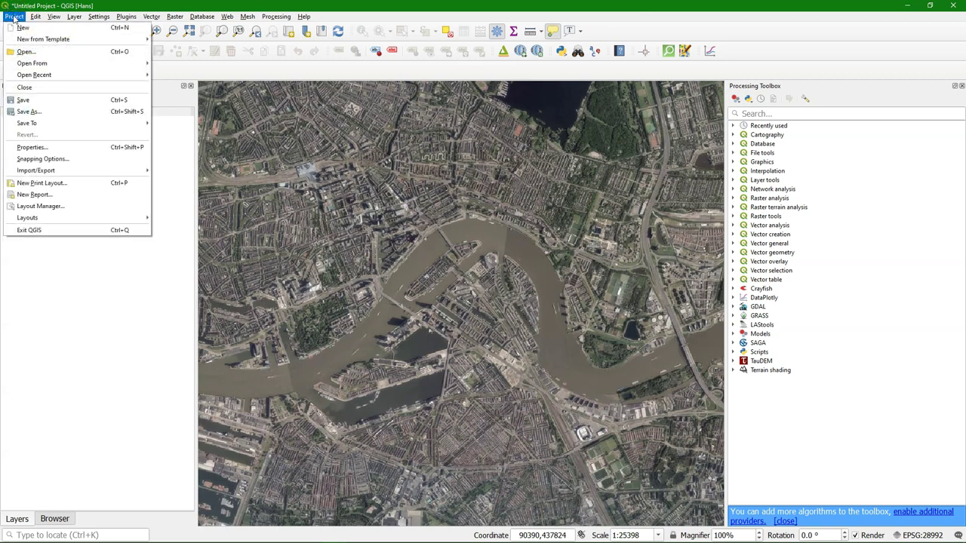
pyautogui.moveTo(105, 172)
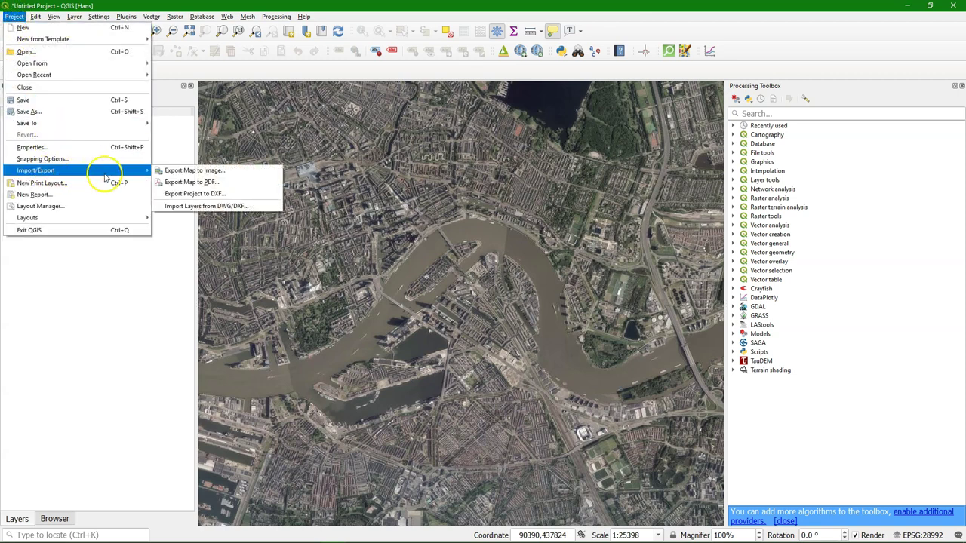
pyautogui.click(189, 171)
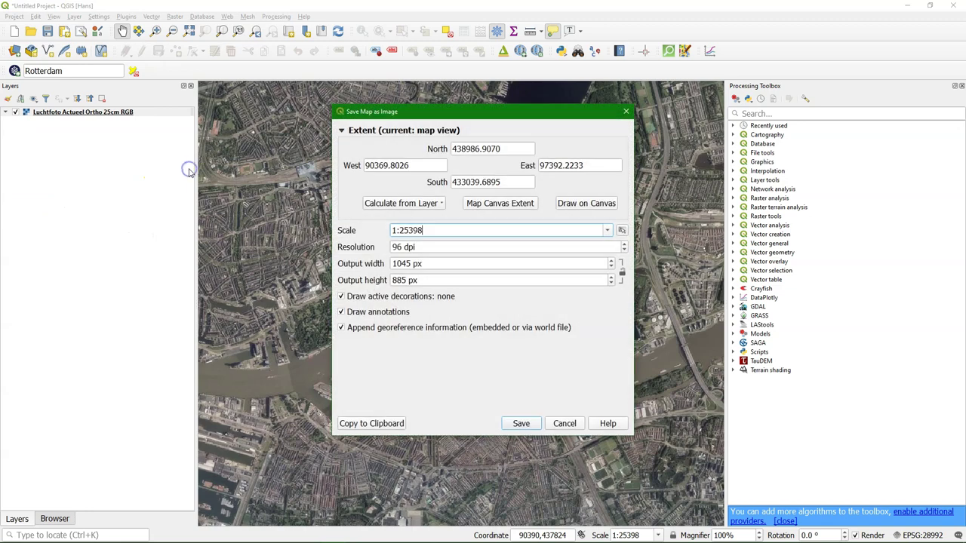
pyautogui.moveTo(431, 112); pyautogui.dragTo(656, 113)
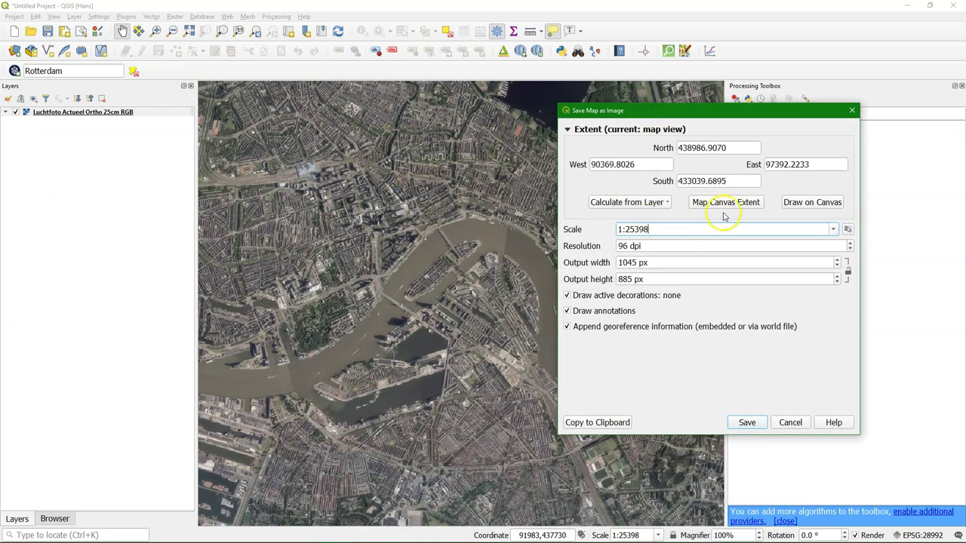
pyautogui.click(723, 203)
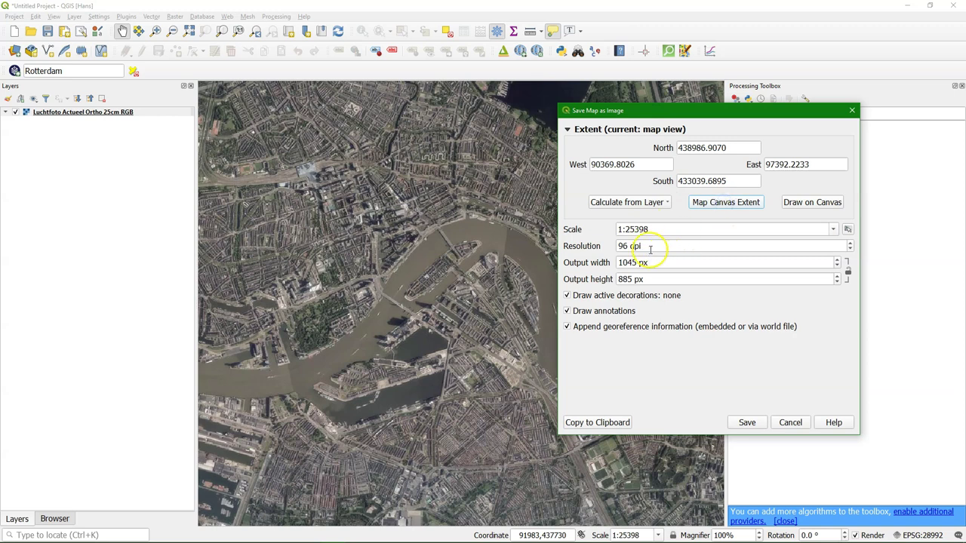
pyautogui.doubleClick(623, 246)
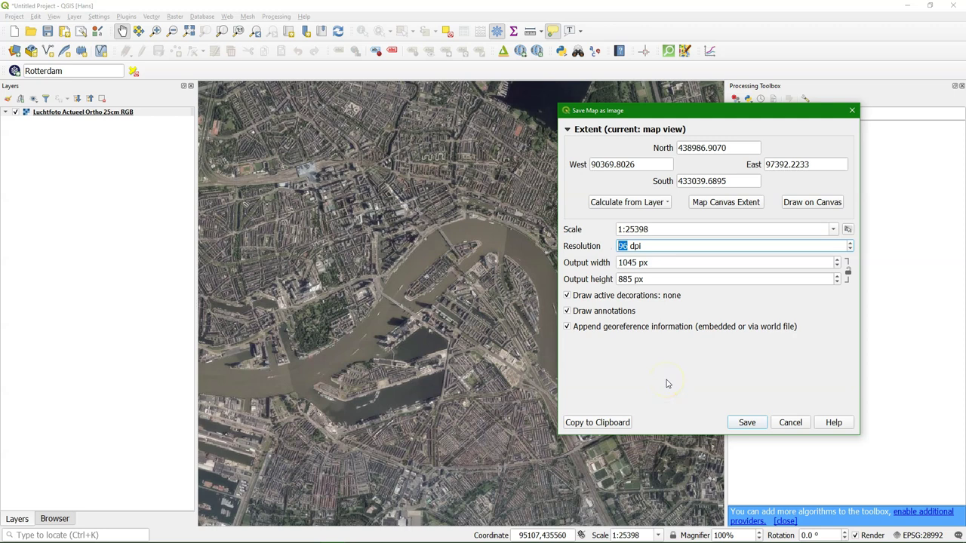
pyautogui.write('600')
pyautogui.click(746, 423)
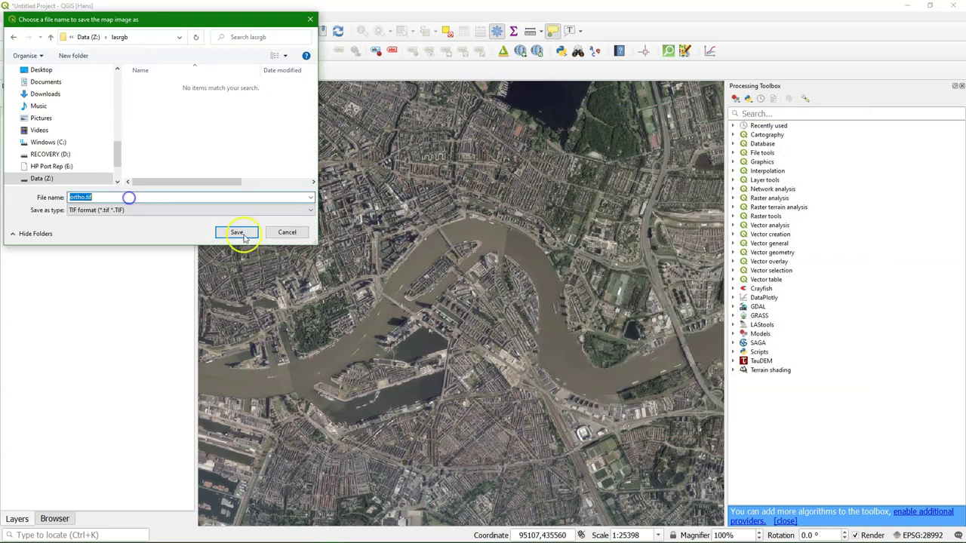
pyautogui.click(233, 230)
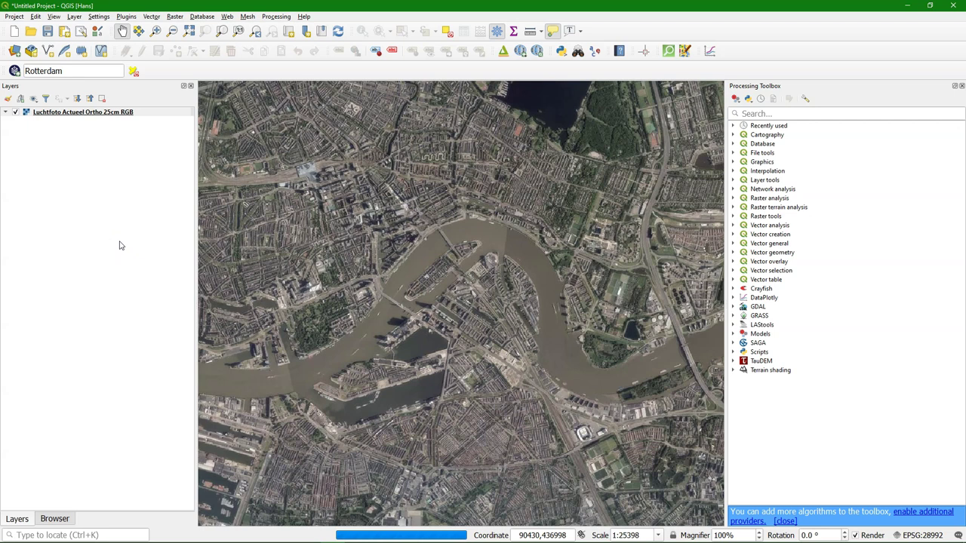
# After the map saves, expand the LAStools group in the Processing Toolbox.
pyautogui.click(118, 239)
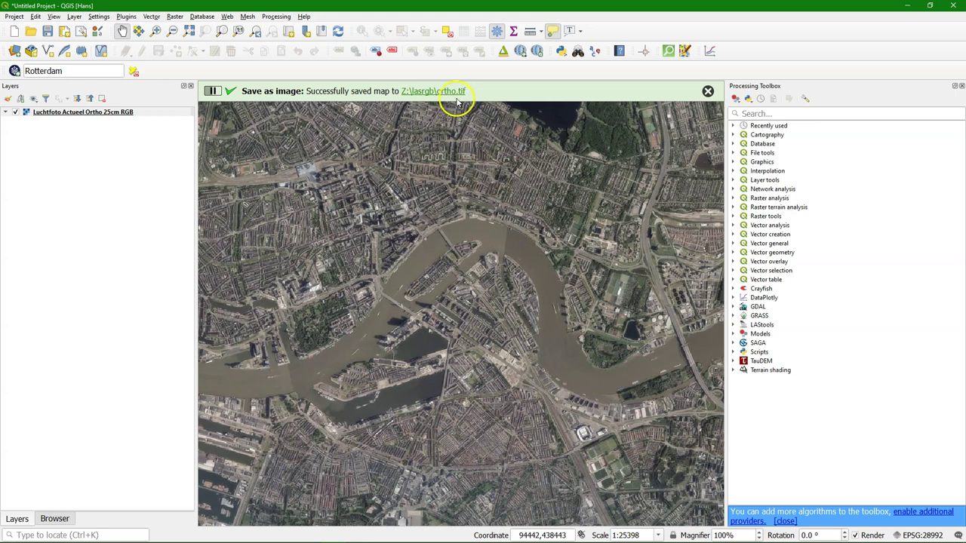
pyautogui.click(734, 325)
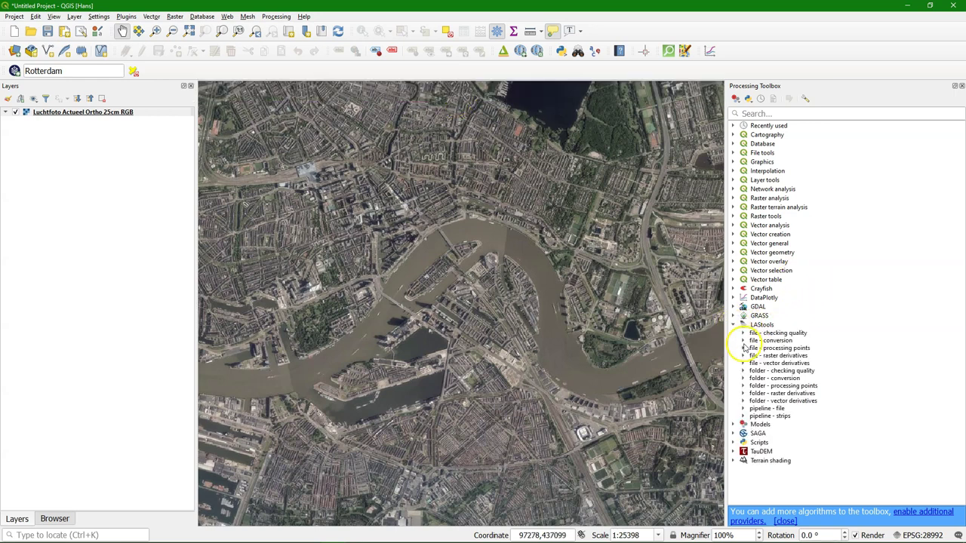
# Open the lascolor tool and set C_37HN1.LAZ as the input point cloud.
pyautogui.click(743, 348)
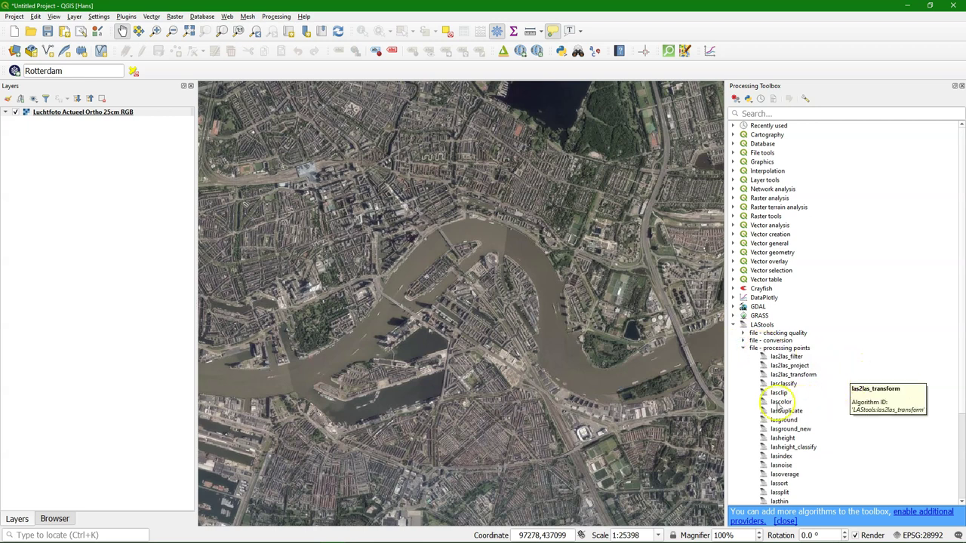
pyautogui.click(782, 402)
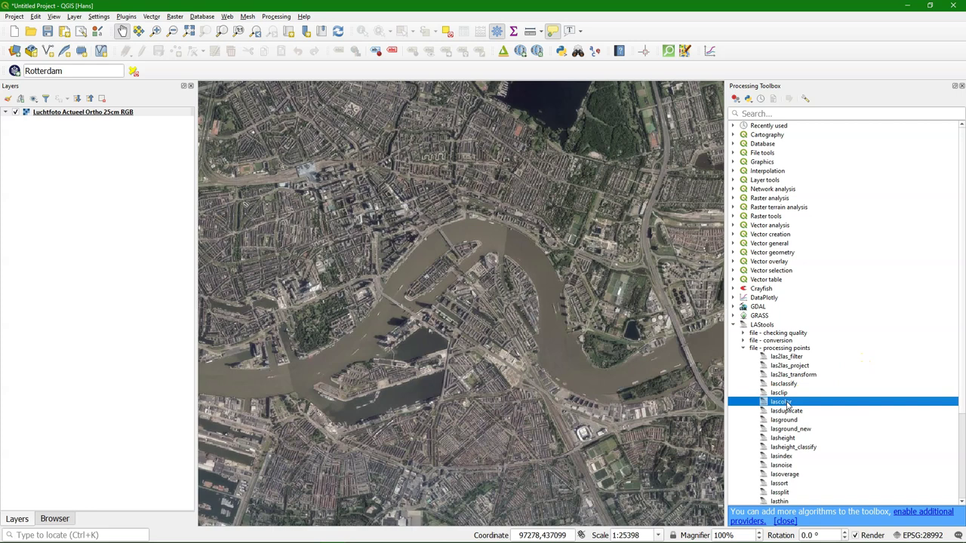
pyautogui.doubleClick(784, 403)
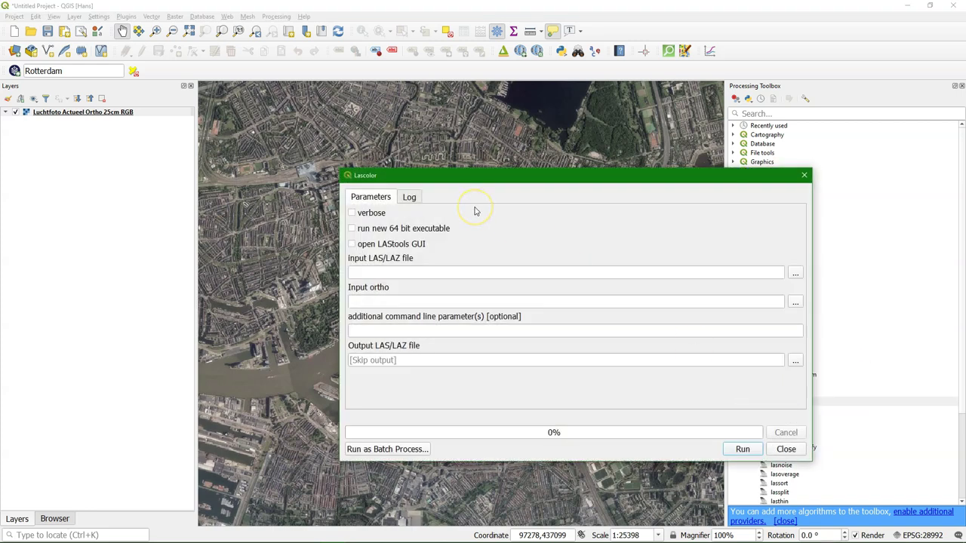
pyautogui.click(798, 276)
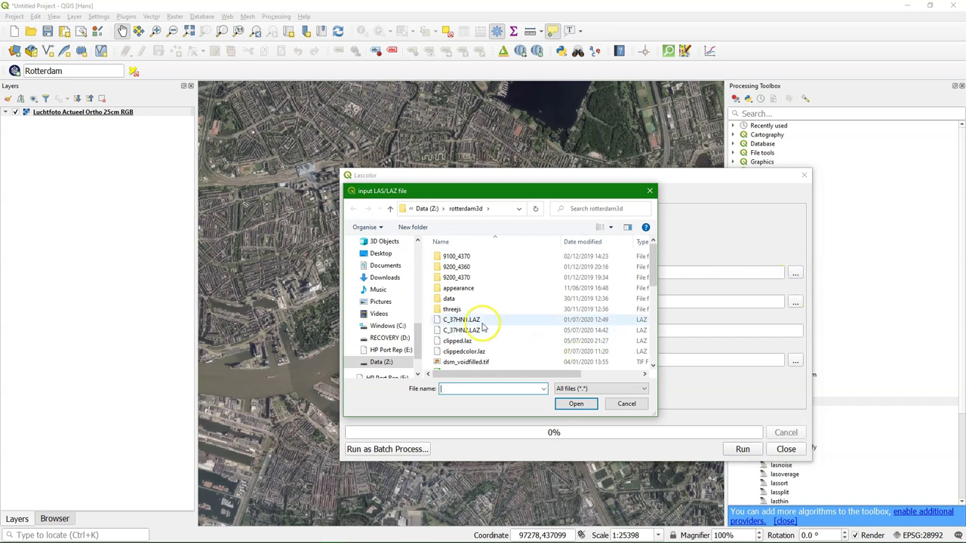
pyautogui.click(468, 320)
pyautogui.click(576, 404)
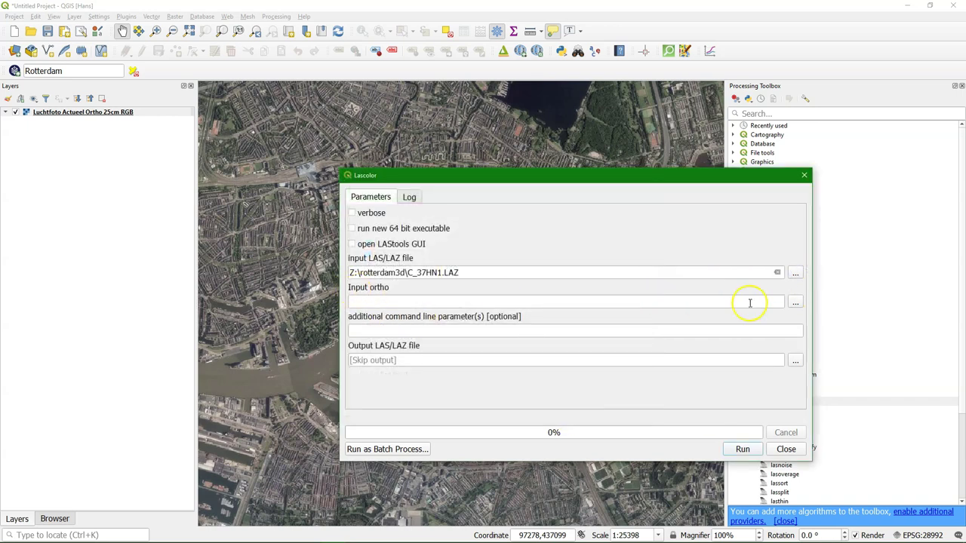
# Take colours from ortho.tif, output to Z:\lasrgb\C_37HN1_RGB.laz, and run lascolor.
pyautogui.click(796, 303)
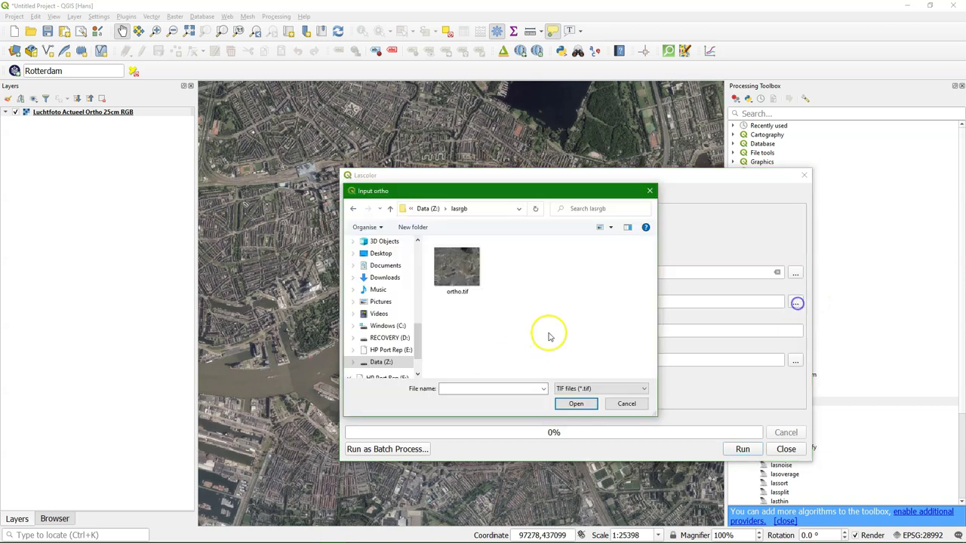
pyautogui.click(456, 267)
pyautogui.click(576, 403)
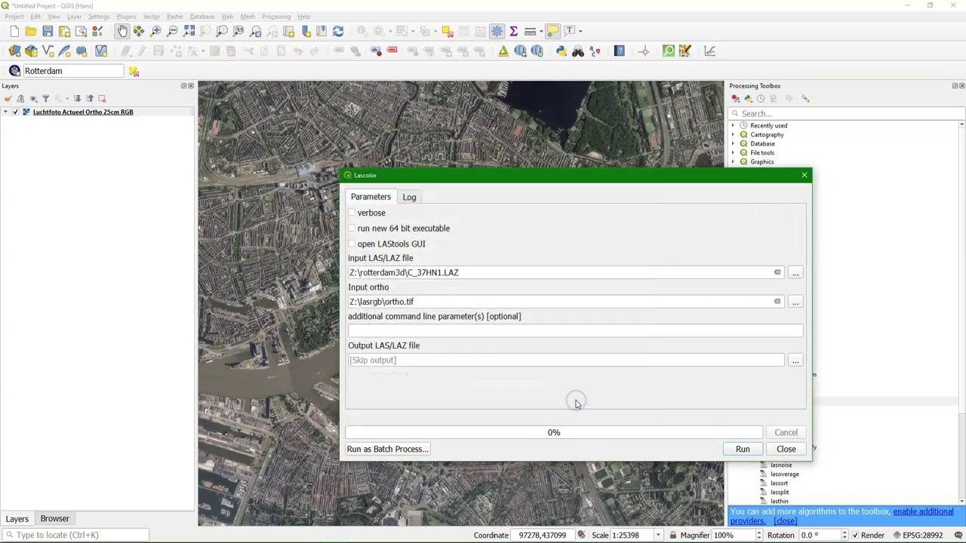
pyautogui.click(368, 361)
pyautogui.write('Z:\\lasrgb\\')
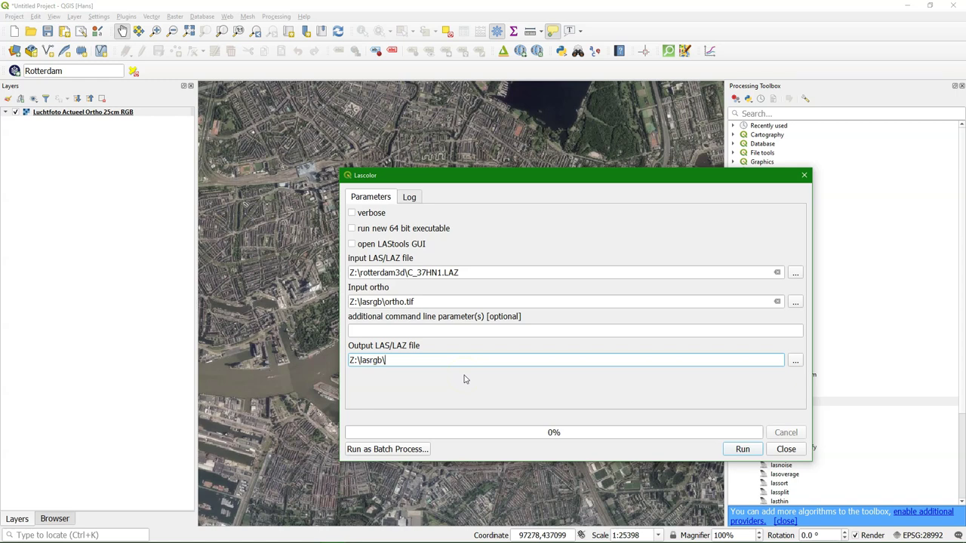
pyautogui.write('C_37HN1_RGB.laz')
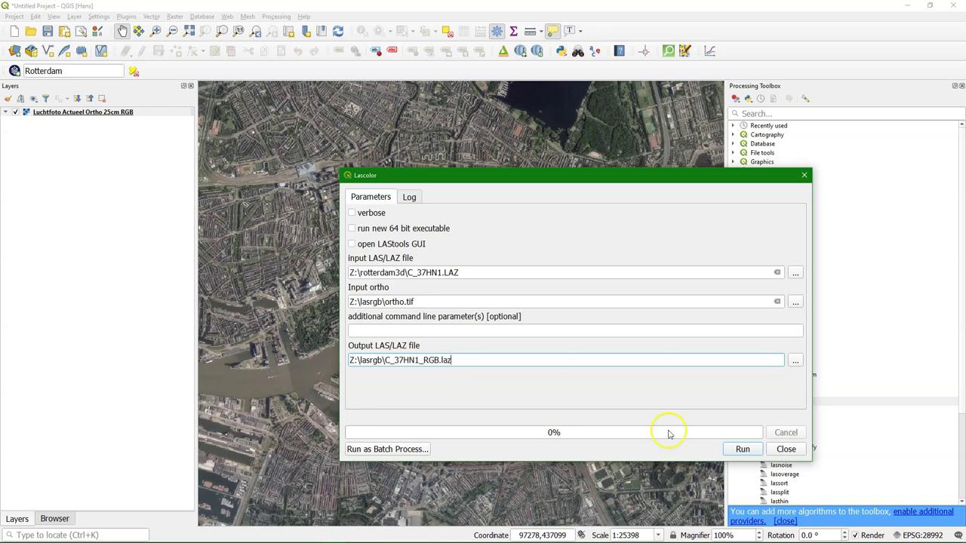
pyautogui.click(743, 449)
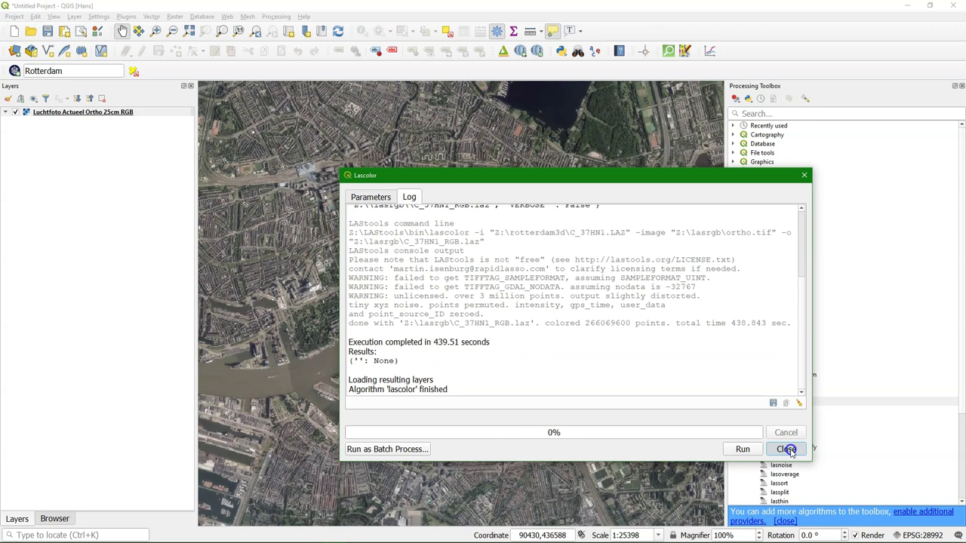
pyautogui.click(787, 449)
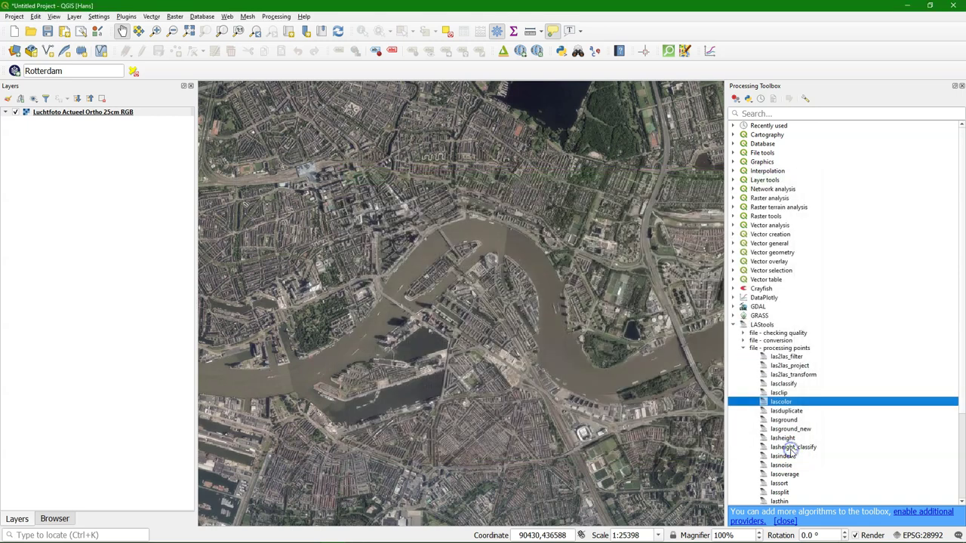
# Activate the entwine2 conda environment in Anaconda Prompt.
pyautogui.click(556, 431)
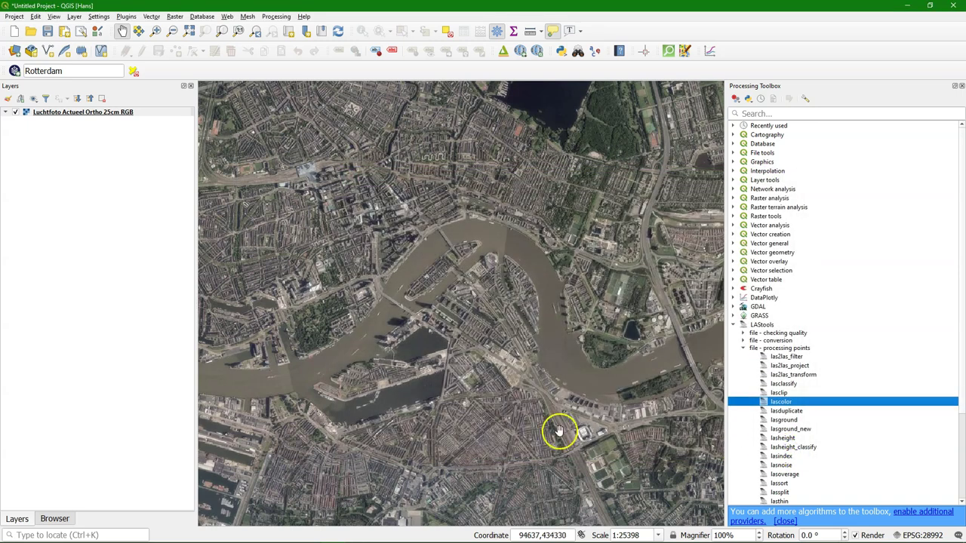
pyautogui.hotkey('alt', 'Tab')
pyautogui.write('conda acti')
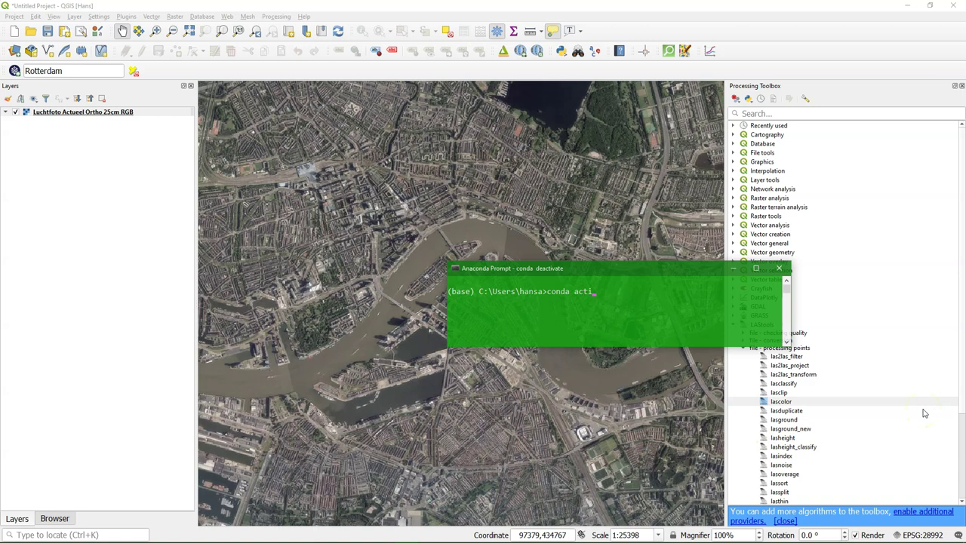
pyautogui.write('vate entwine2')
pyautogui.press('Return')
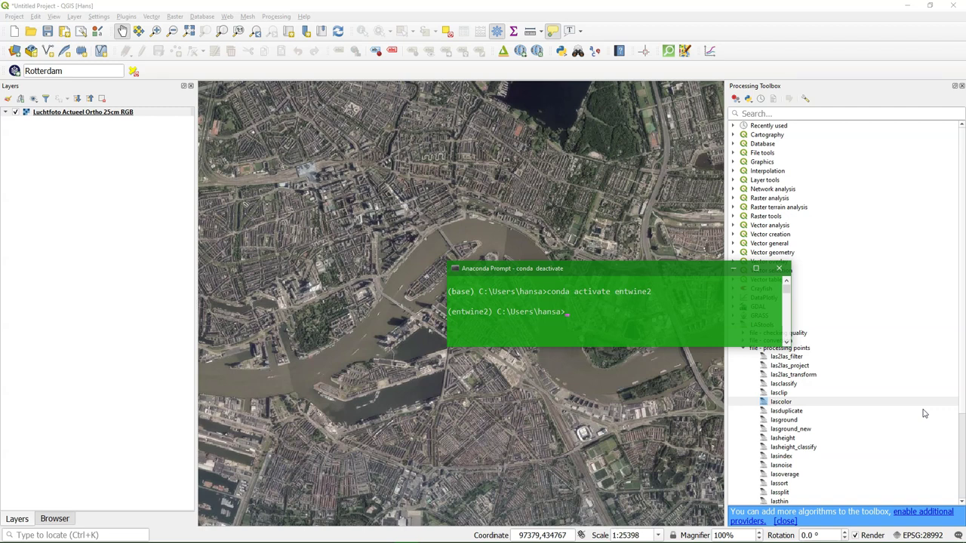
# Run entwine build on z:\lasrgb\C_37HN1_RGB.laz with output ~/entwine2/C_37HN1_RGB.
pyautogui.write('entwi')
pyautogui.write('ne build ')
pyautogui.write('-i')
pyautogui.write(' z')
pyautogui.write(':\\LAStools')
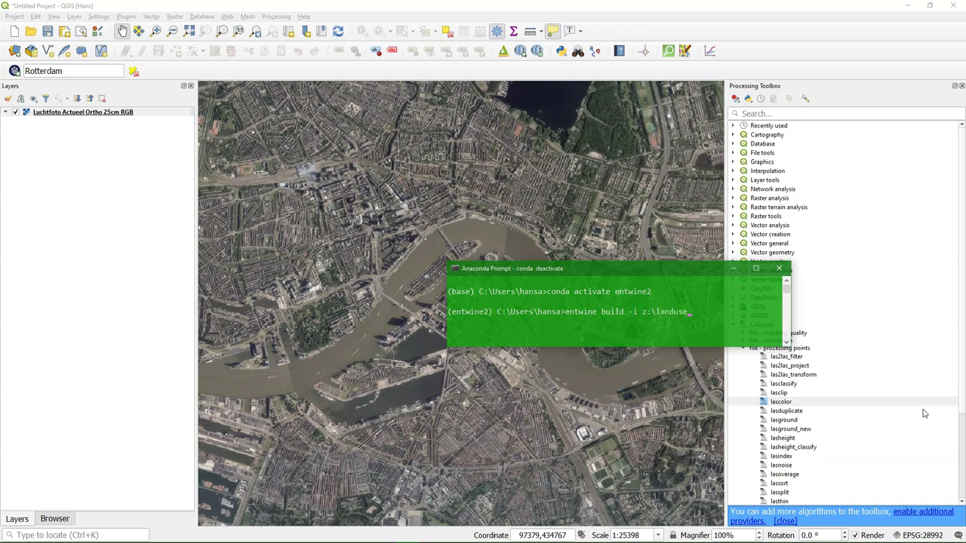
pyautogui.press('Tab')
pyautogui.write('C')
pyautogui.press('Tab')
pyautogui.write('-o ~/entwine')
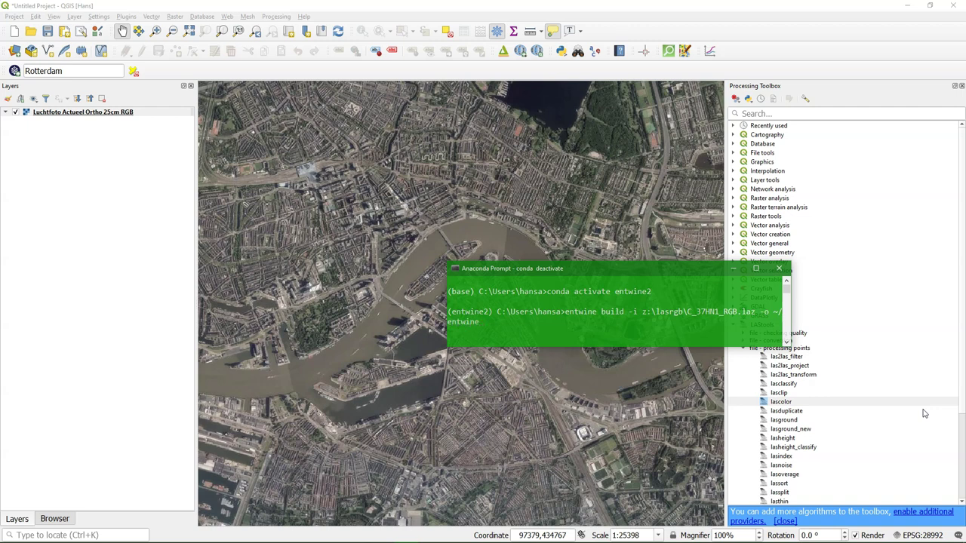
pyautogui.write('2')
pyautogui.write('/')
pyautogui.write('C_37HN1_RGB')
pyautogui.press('Return')
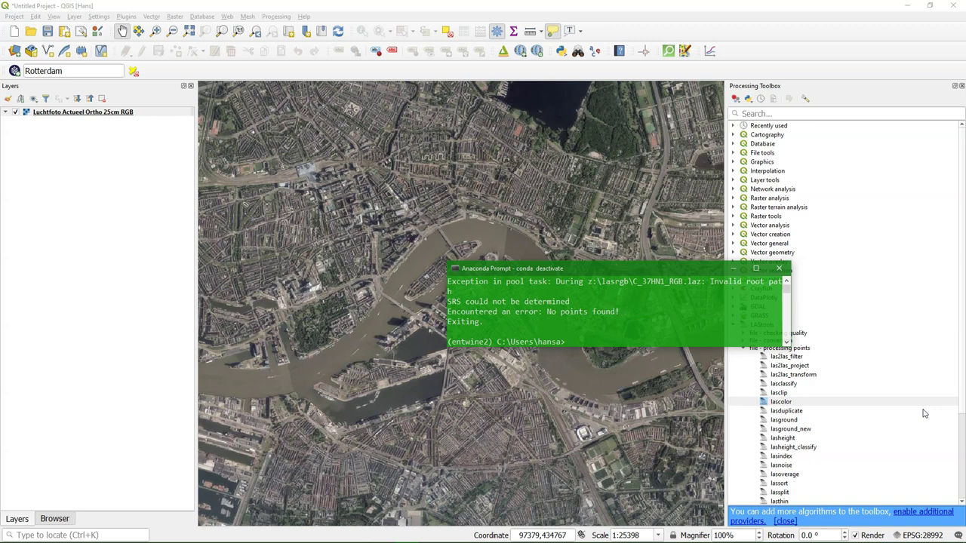
# Rerun the entwine build with the input path corrected to z:/lasrgb/C_37HN1_RGB.laz.
pyautogui.press('Up')
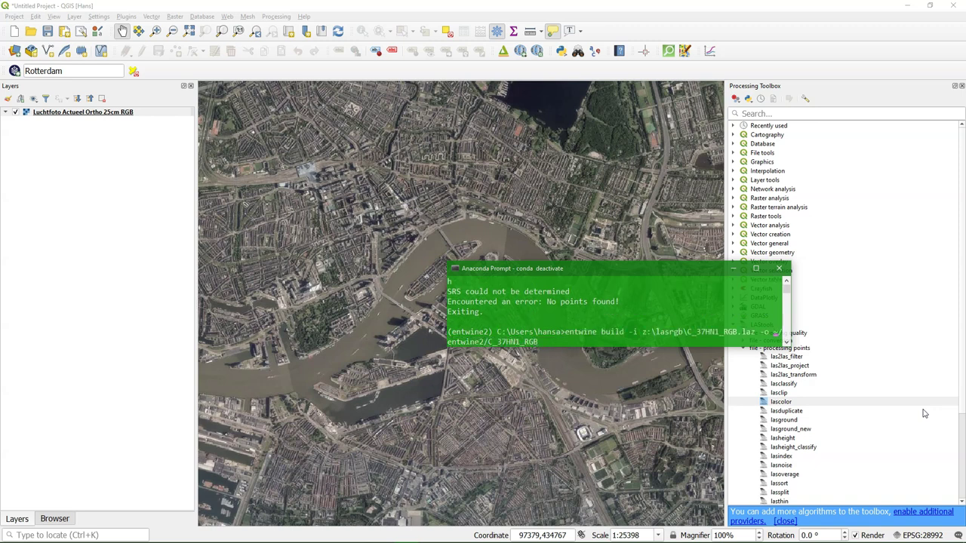
pyautogui.press('Up')
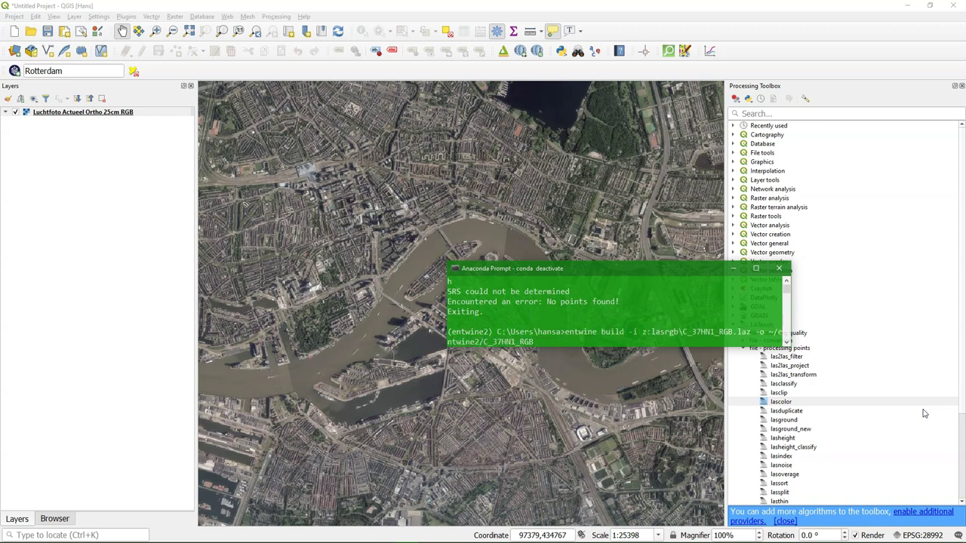
pyautogui.press('BackSpace')
pyautogui.write('/')
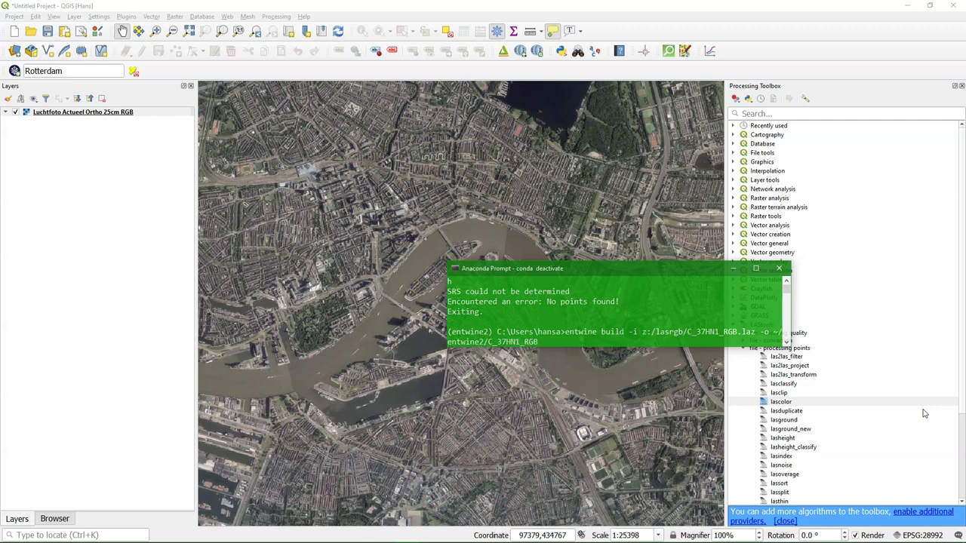
pyautogui.press('Return')
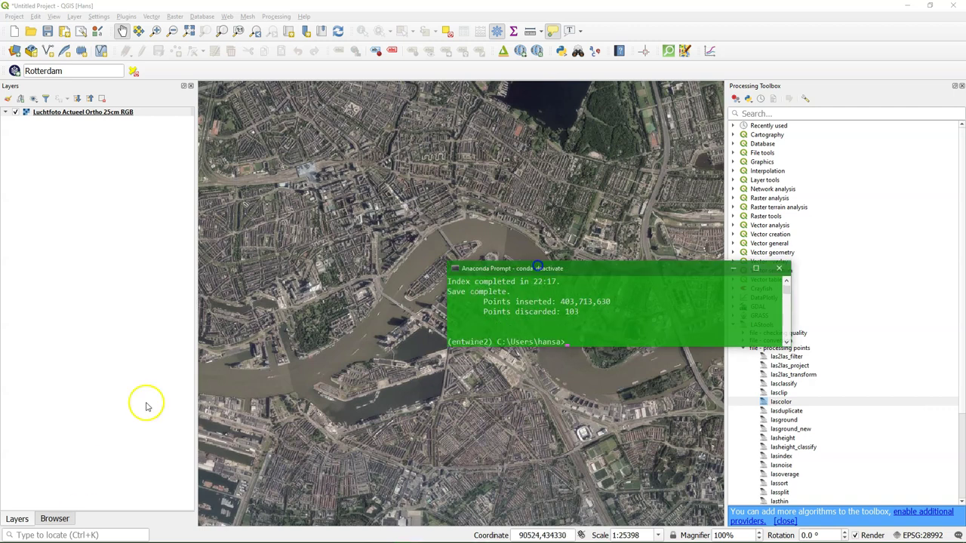
# Search 'qgis2' in the plugin manager to confirm Qgis2threejs 2.5 is installed.
pyautogui.click(125, 16)
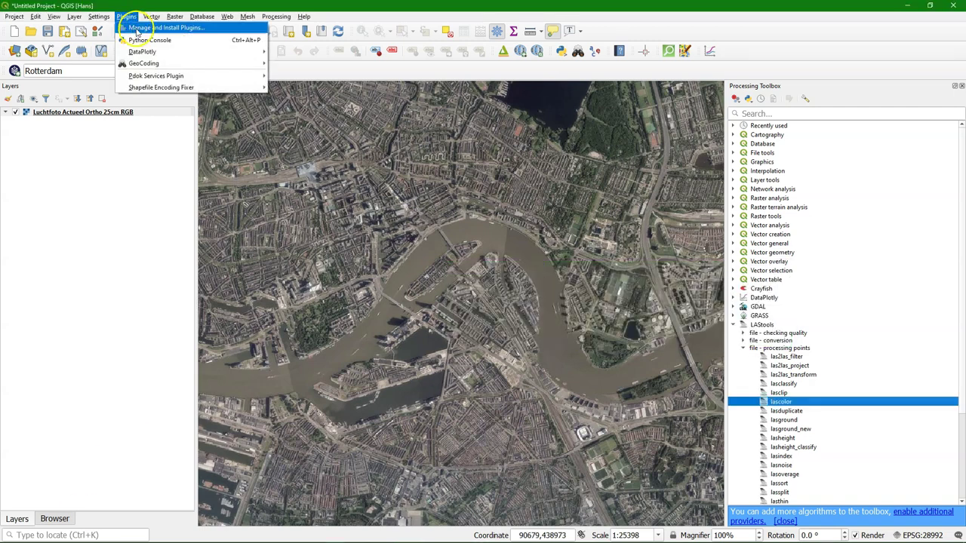
pyautogui.click(139, 27)
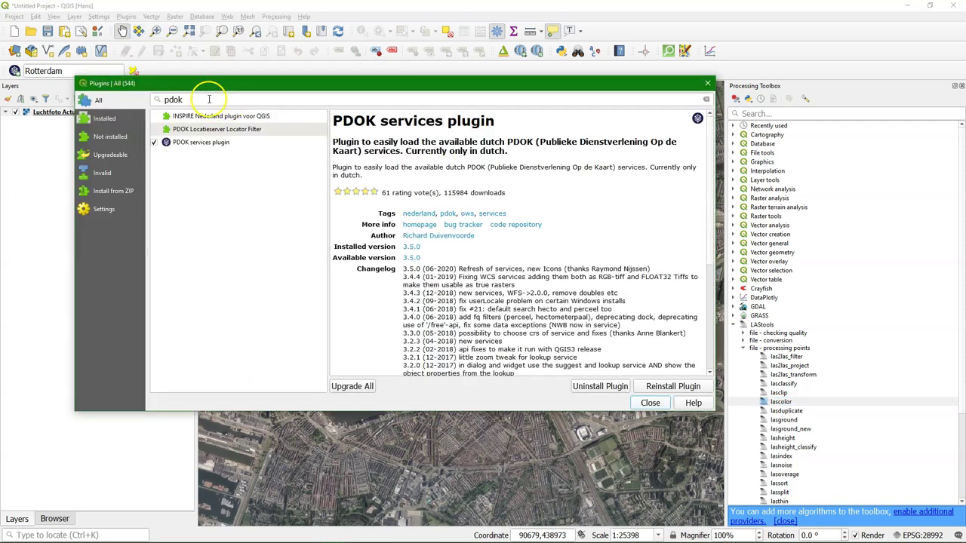
pyautogui.doubleClick(208, 99)
pyautogui.write('q')
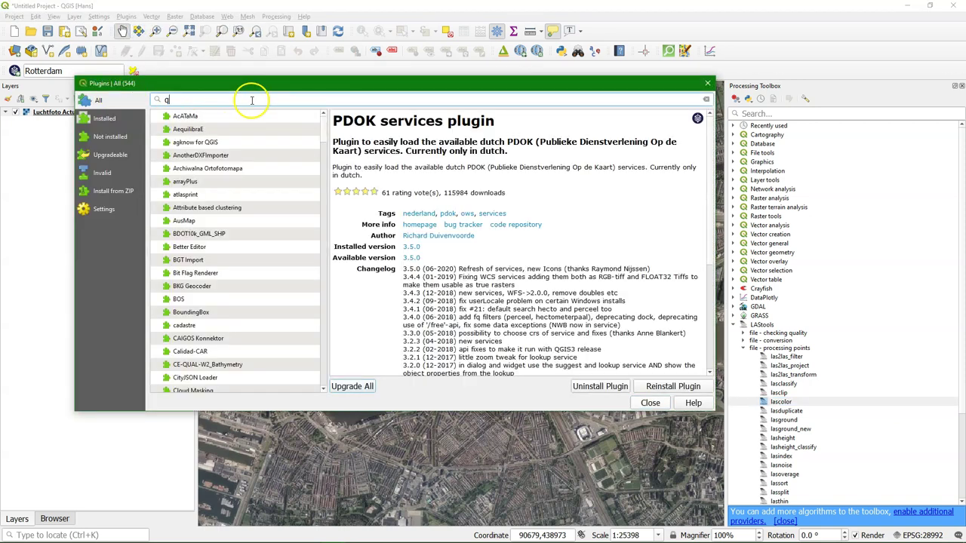
pyautogui.write('gis2')
pyautogui.click(198, 130)
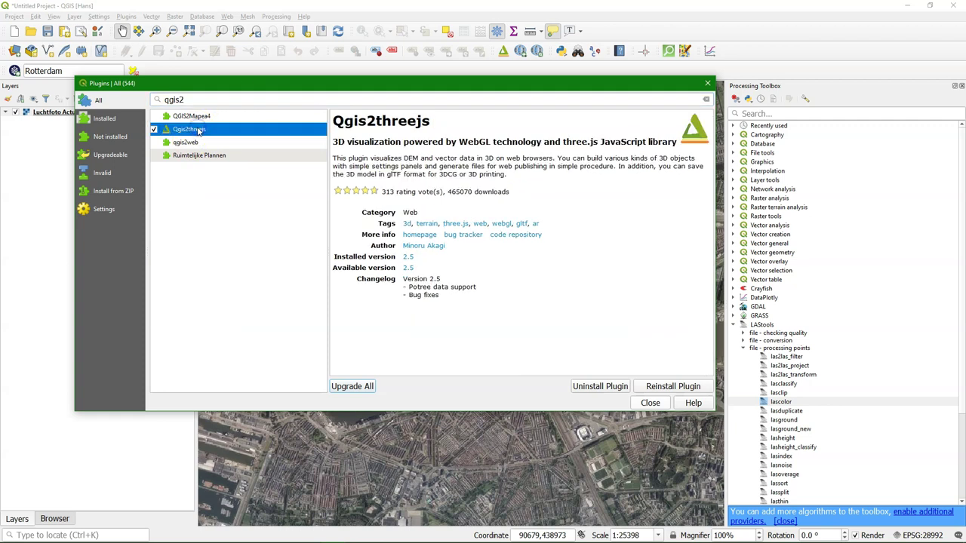
pyautogui.click(637, 403)
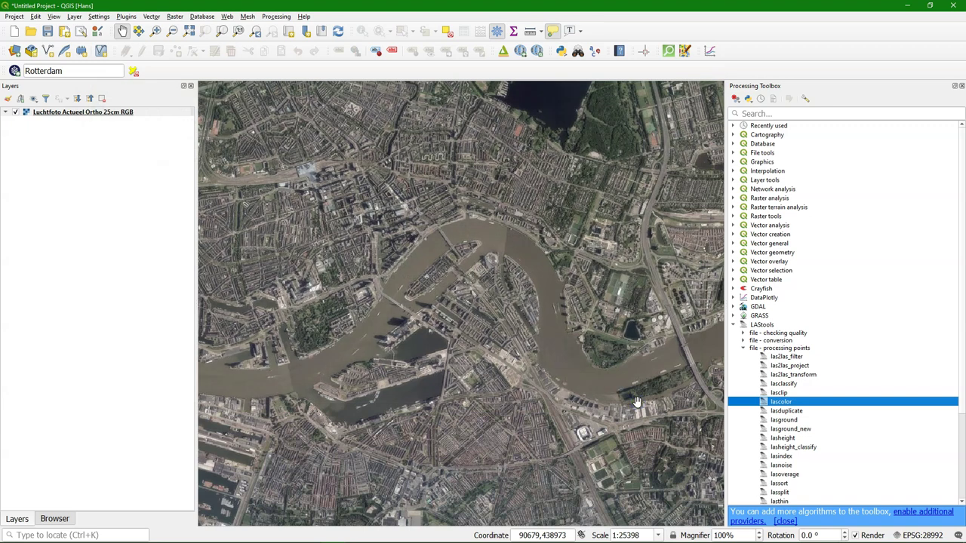
# In Qgis2threejs Exporter, add the C_37HN1_RGB point cloud layer from its ept.json.
pyautogui.click(504, 50)
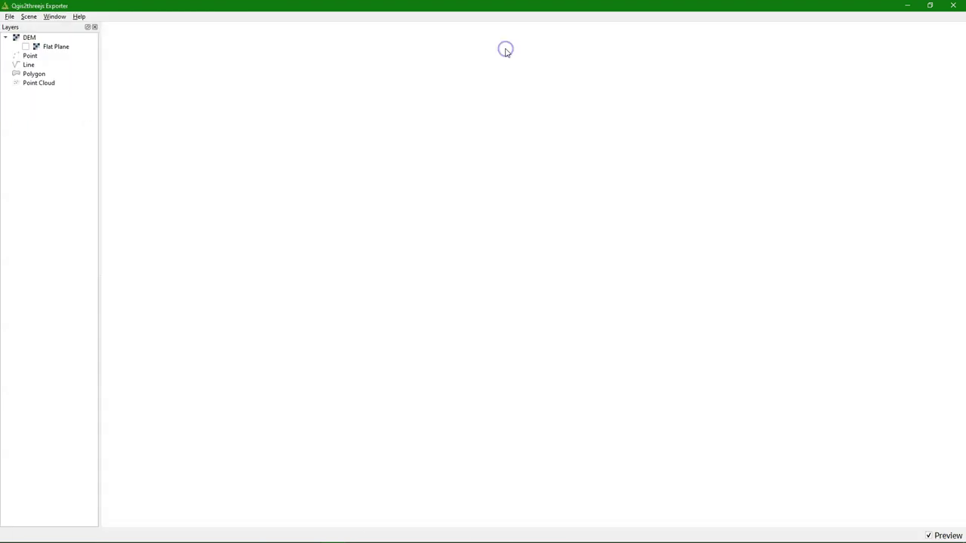
pyautogui.click(33, 84)
pyautogui.rightClick(33, 86)
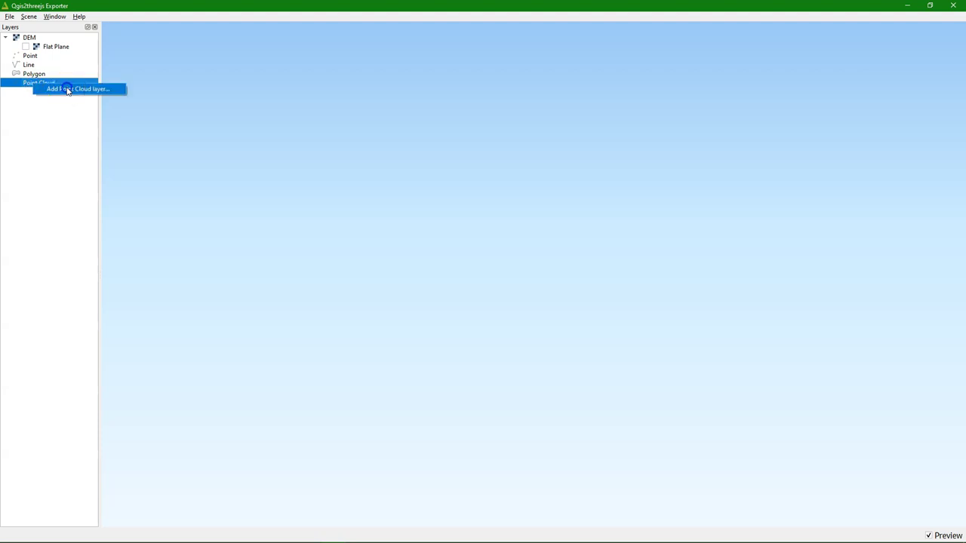
pyautogui.click(67, 90)
pyautogui.click(576, 275)
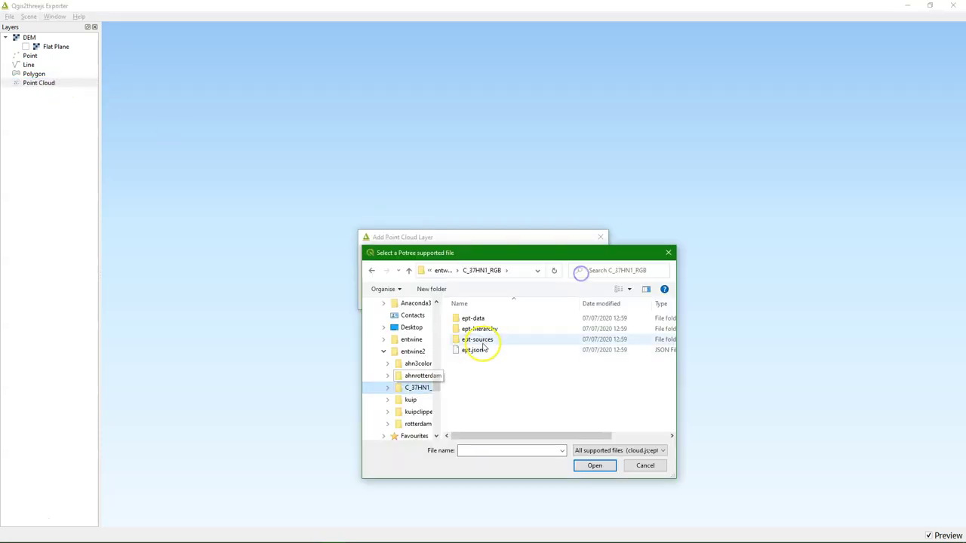
pyautogui.click(472, 351)
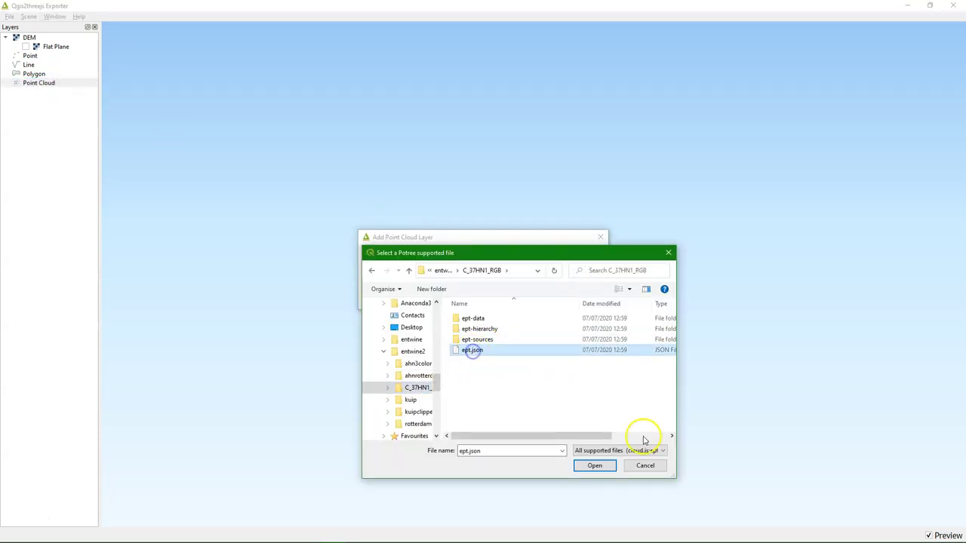
pyautogui.click(595, 466)
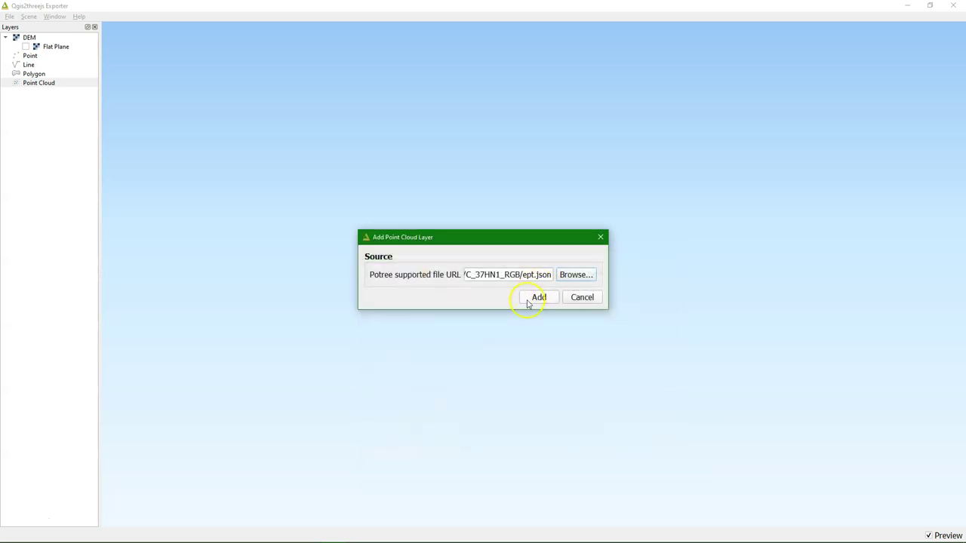
pyautogui.click(528, 299)
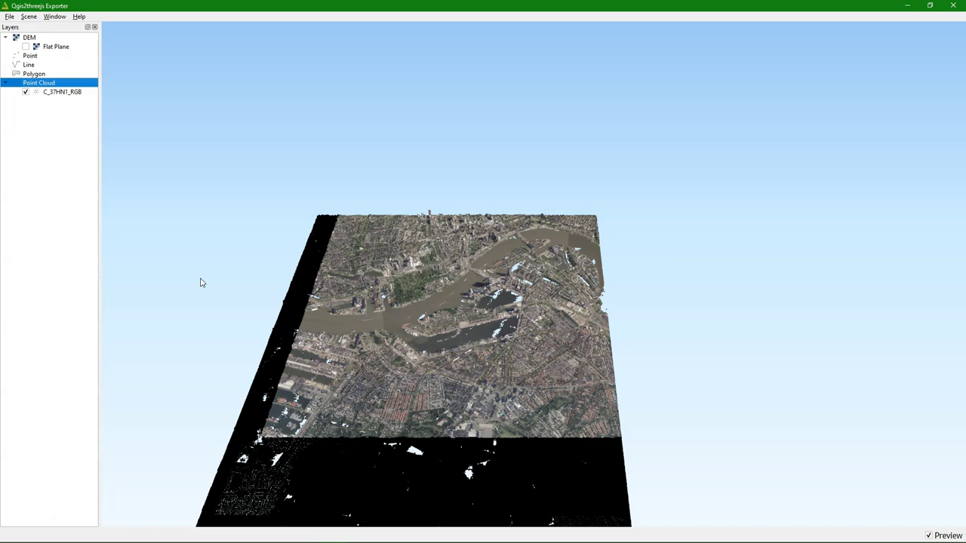
# Tilt and zoom into the coloured C_37HN1_RGB point cloud's river, bridge and riverside towers.
pyautogui.moveTo(414, 257); pyautogui.dragTo(393, 297)
pyautogui.scroll(2, 446, 292)
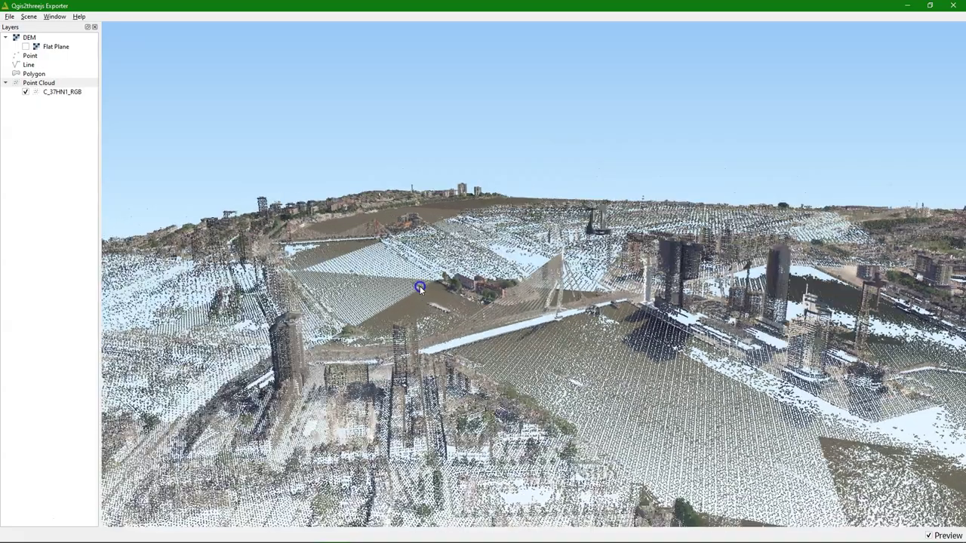
# Set the scene background to solid colour #736e62, sampled from the river in the view.
pyautogui.click(29, 16)
pyautogui.click(43, 26)
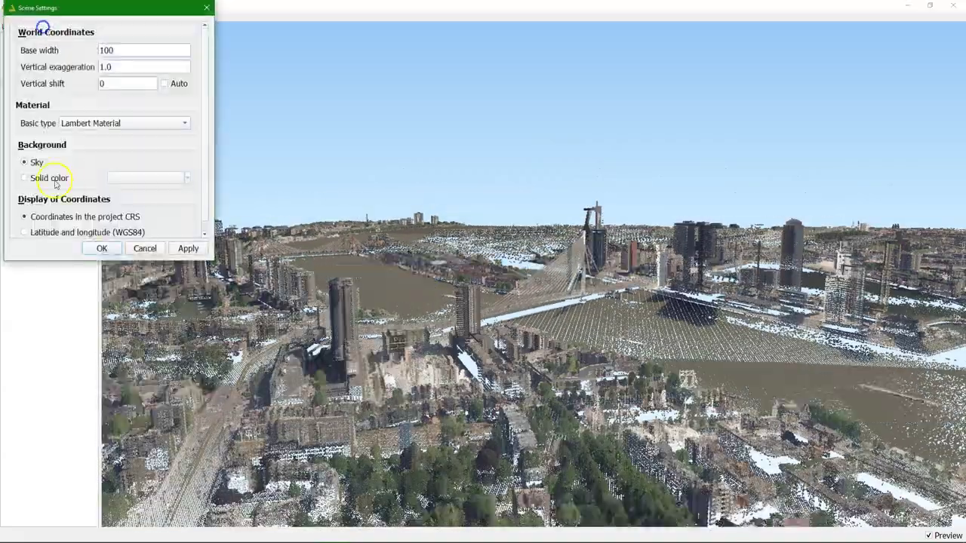
pyautogui.click(54, 181)
pyautogui.click(126, 178)
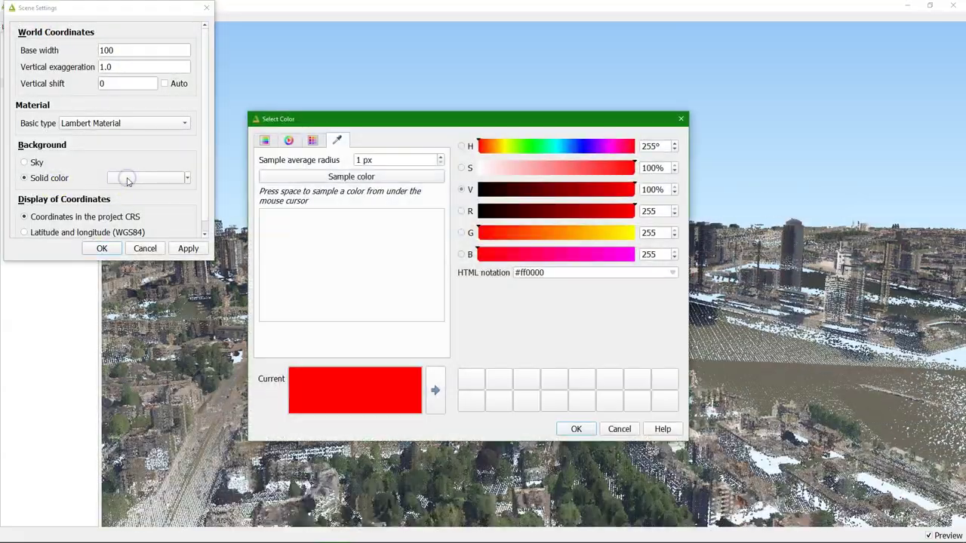
pyautogui.click(324, 179)
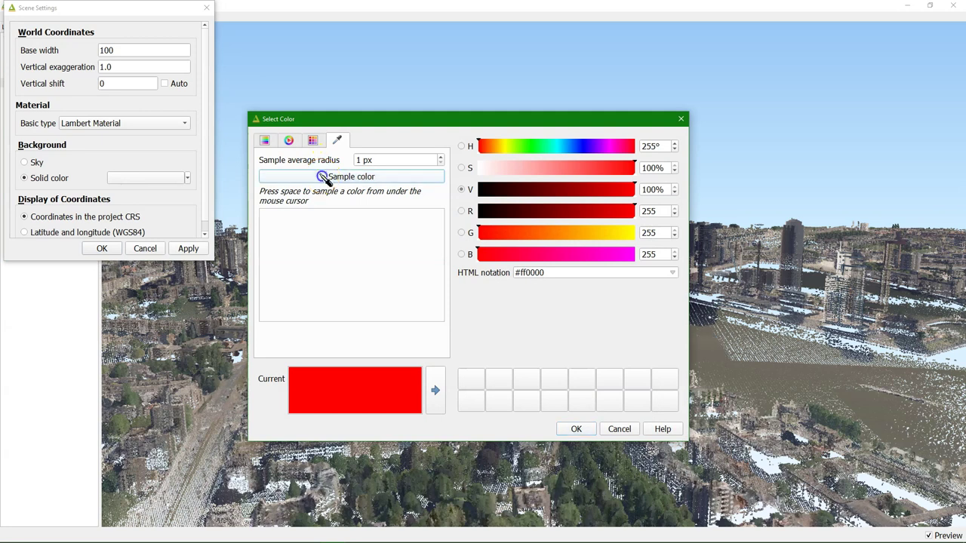
pyautogui.click(715, 345)
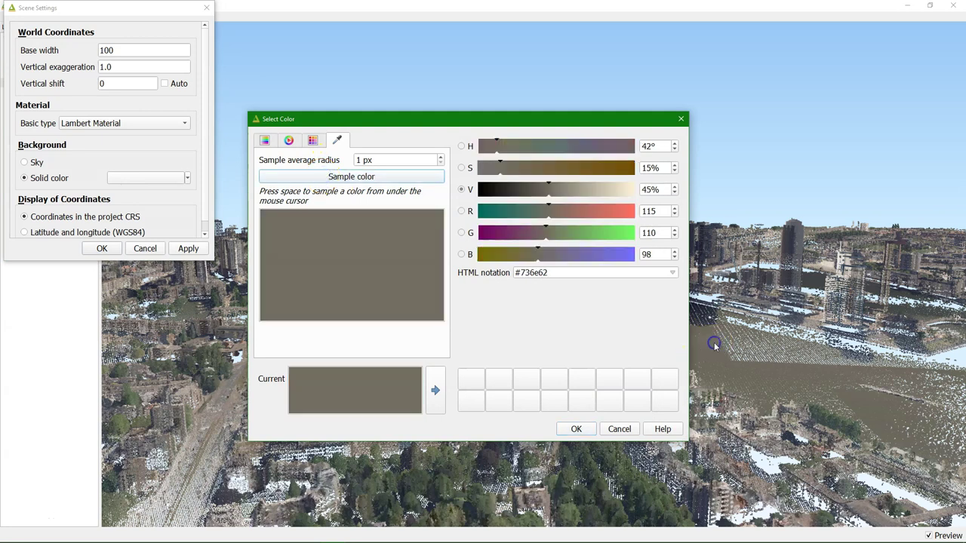
pyautogui.click(575, 429)
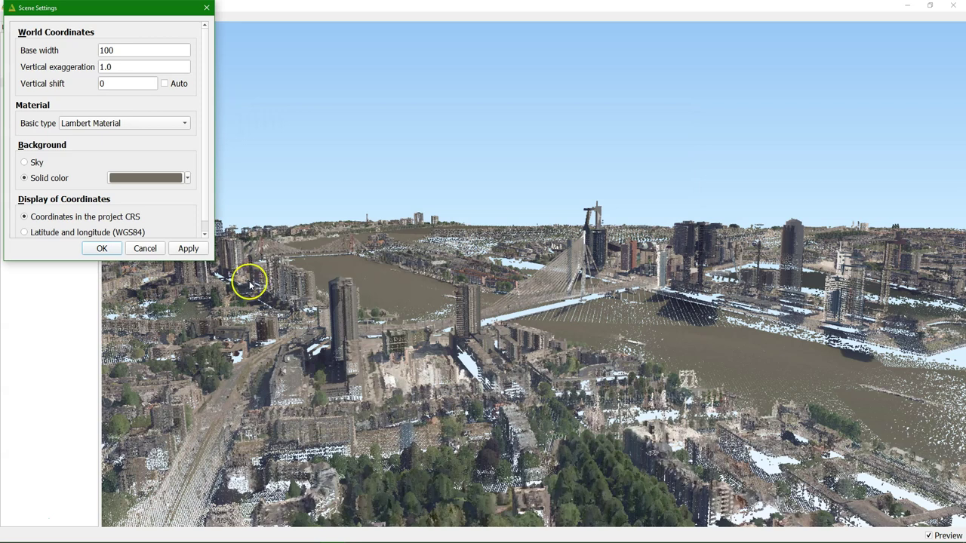
pyautogui.click(97, 248)
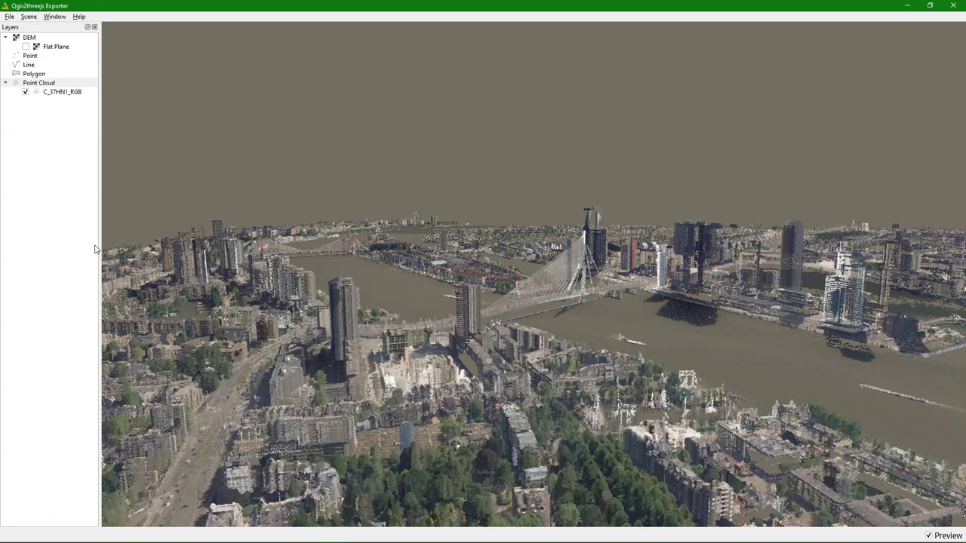
# Orbit the view across Rotterdam's dense high-rise centre against the grey-brown background.
pyautogui.moveTo(96, 248); pyautogui.dragTo(564, 388)
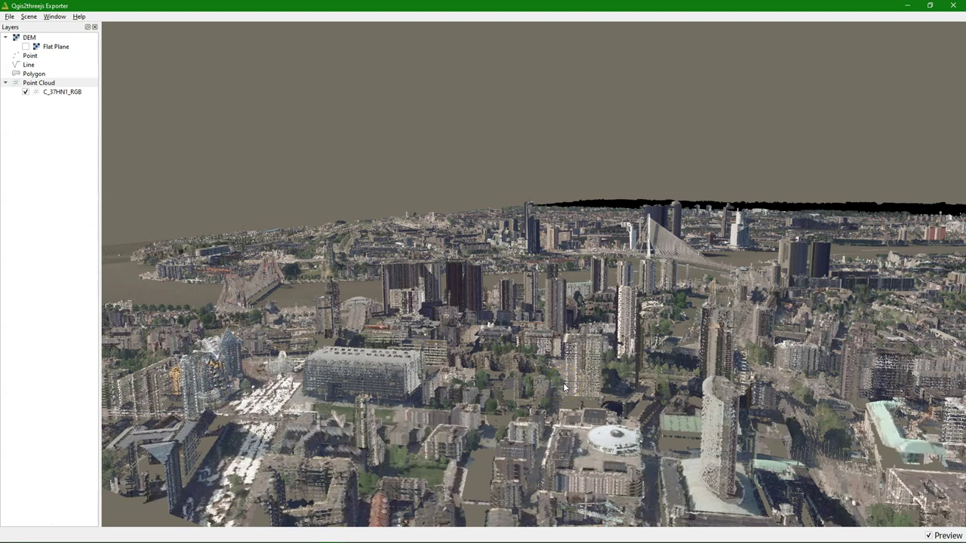